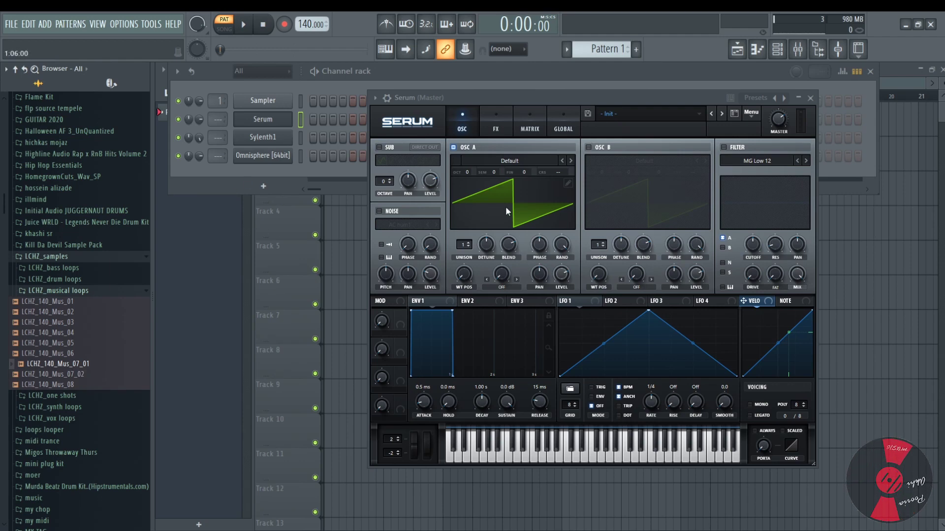
- Load the Analog_BD_Sin wavetable into Serum's oscillator A and show it as a flat waveform
{"action": "left_click", "coordinate": [526, 203]}
{"action": "left_click", "coordinate": [526, 199]}
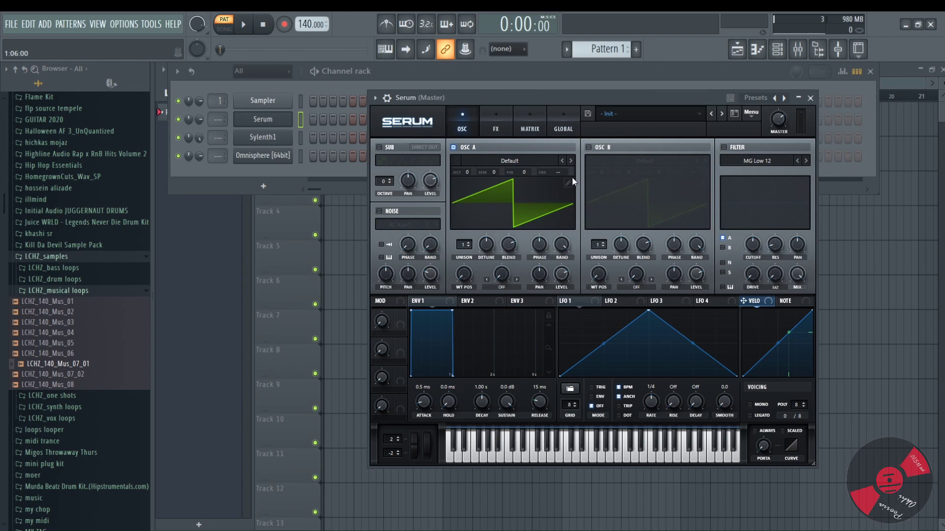
{"action": "left_click", "coordinate": [553, 161]}
{"action": "mouse_move", "coordinate": [576, 189]}
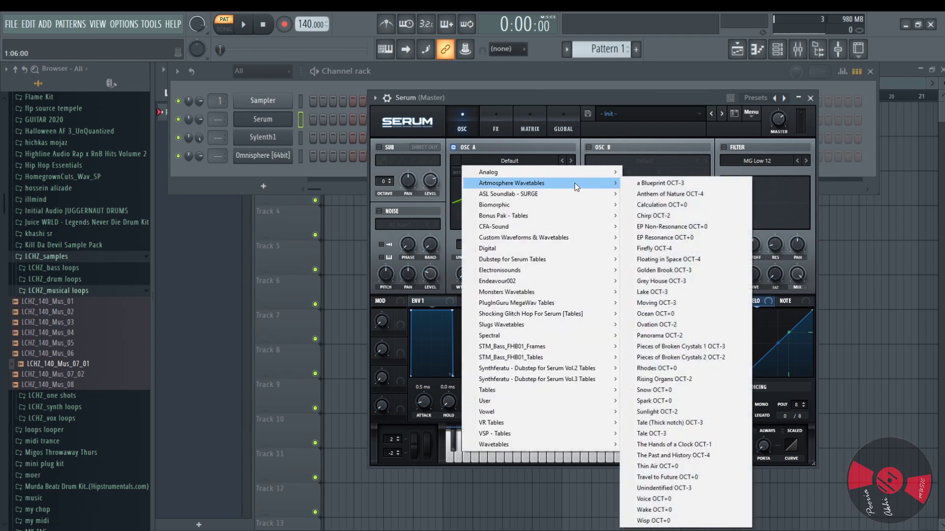
{"action": "left_click", "coordinate": [639, 195]}
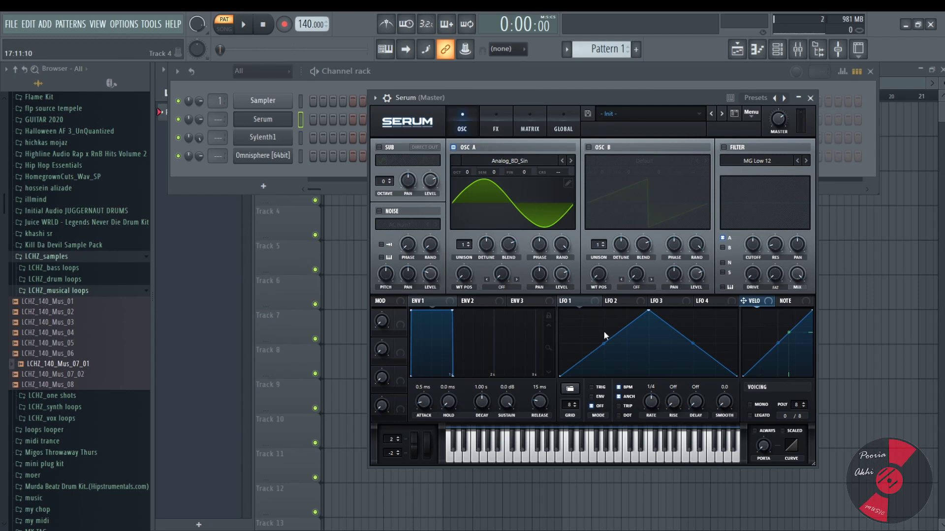
- Open the Sylenth1 channel to view its interface, and return to the Serum channel
{"action": "left_click", "coordinate": [266, 138]}
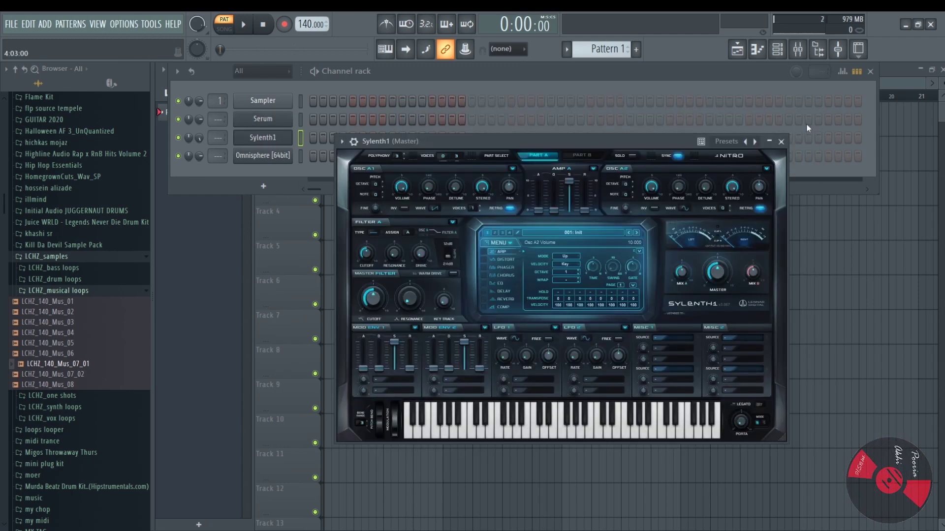
{"action": "key", "text": "Up"}
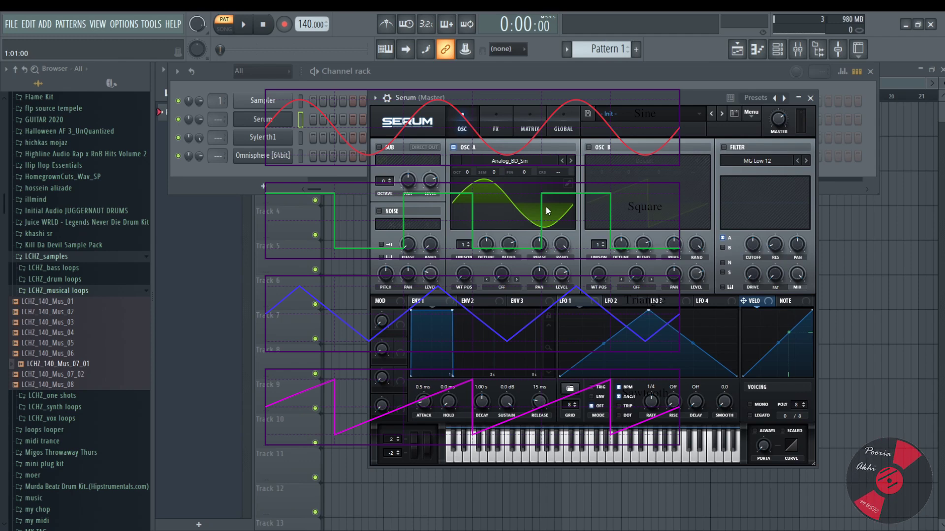
- Look through oscillator A's wavetable categories and close the list without choosing one
{"action": "left_click", "coordinate": [530, 158]}
{"action": "mouse_move", "coordinate": [520, 172]}
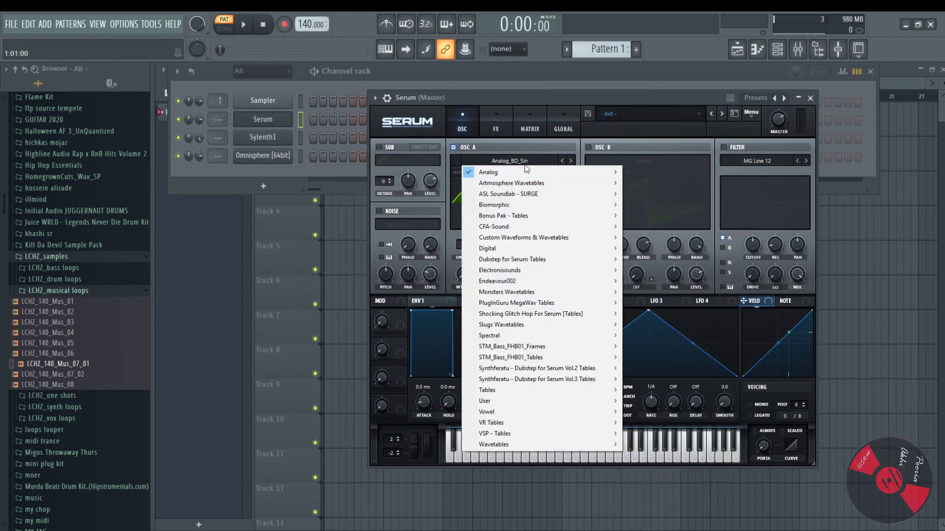
{"action": "mouse_move", "coordinate": [549, 169]}
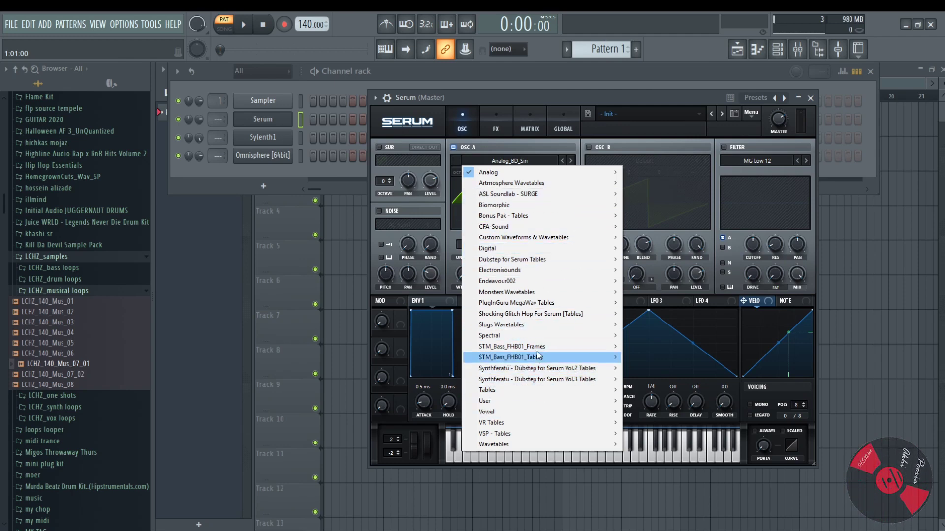
{"action": "mouse_move", "coordinate": [527, 203]}
{"action": "left_click", "coordinate": [523, 129]}
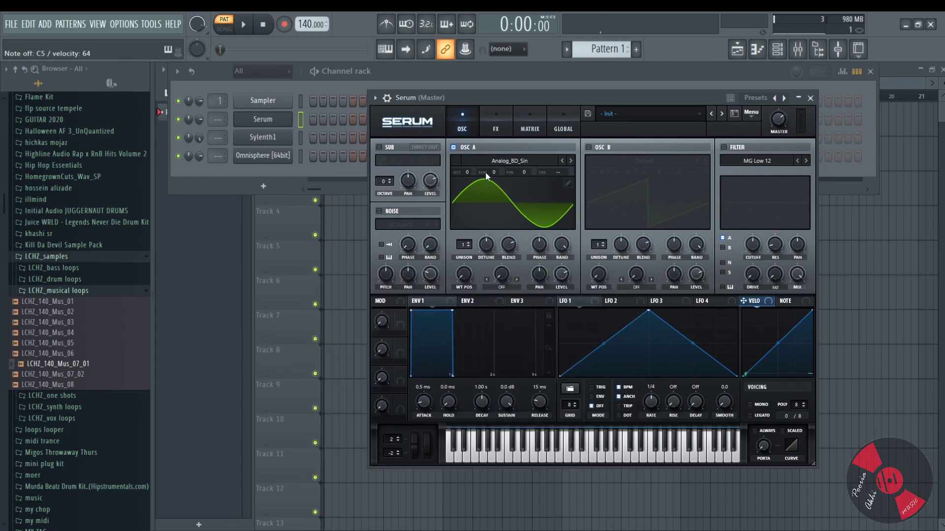
- Try oscillator A's semitone tuning at +1 and +2 with a test note, and restore it to 0
{"action": "mouse_move", "coordinate": [494, 173]}
{"action": "left_click_drag", "start_coordinate": [494, 173], "coordinate": [494, 167]}
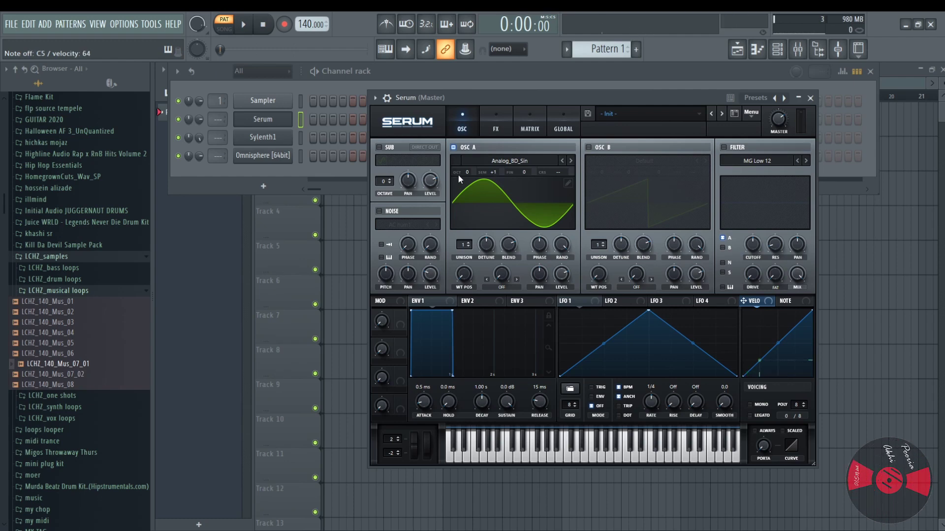
{"action": "left_click_drag", "start_coordinate": [494, 172], "coordinate": [495, 168]}
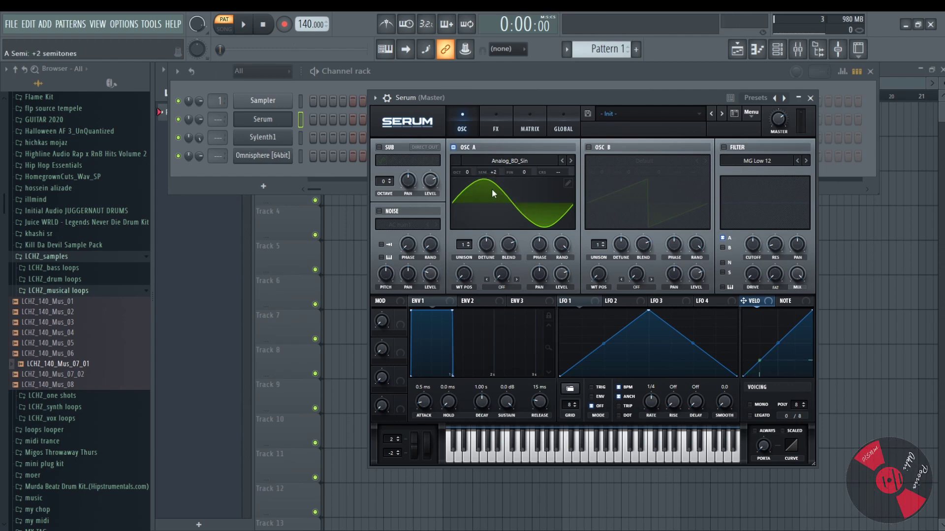
{"action": "key", "text": "z"}
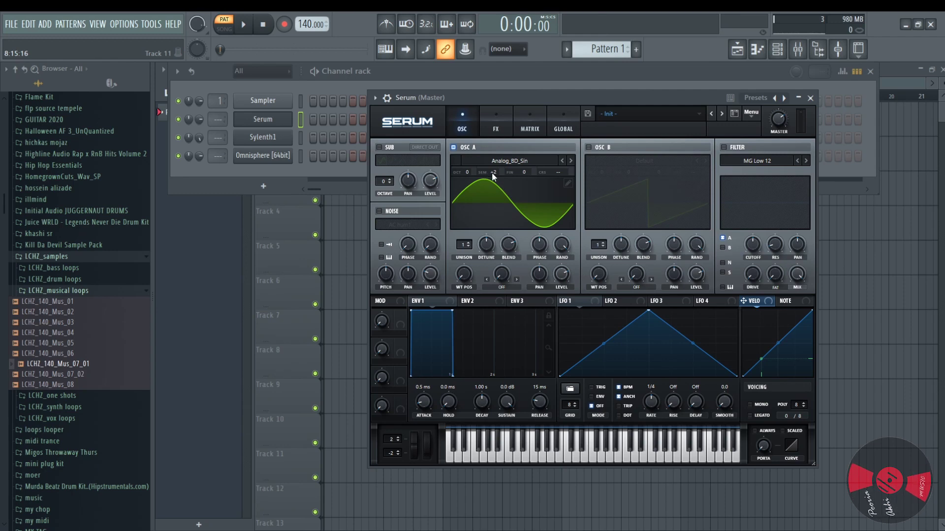
{"action": "left_click_drag", "start_coordinate": [492, 172], "coordinate": [494, 185]}
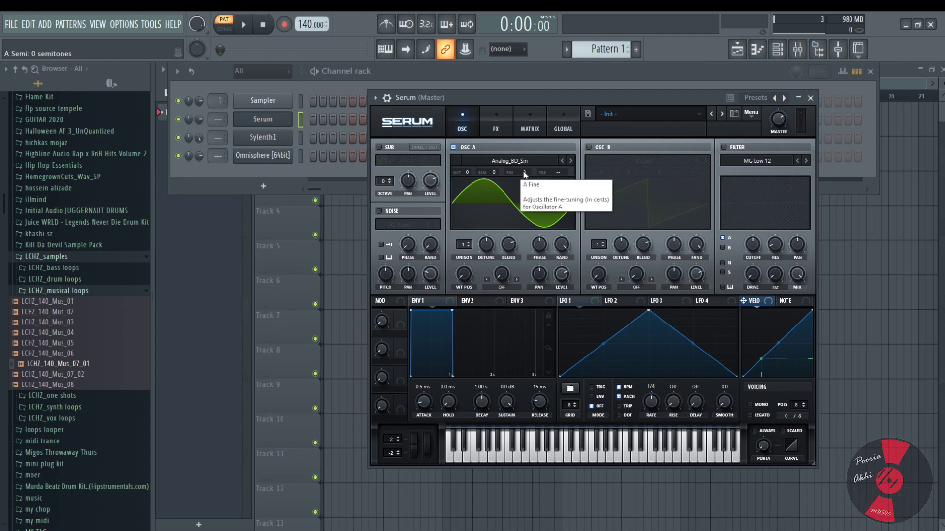
- Try oscillator A's fine tuning at 15 and -100 cents, its semitone tuning at +3, and its coarse pitch
{"action": "left_click_drag", "start_coordinate": [525, 174], "coordinate": [533, 217]}
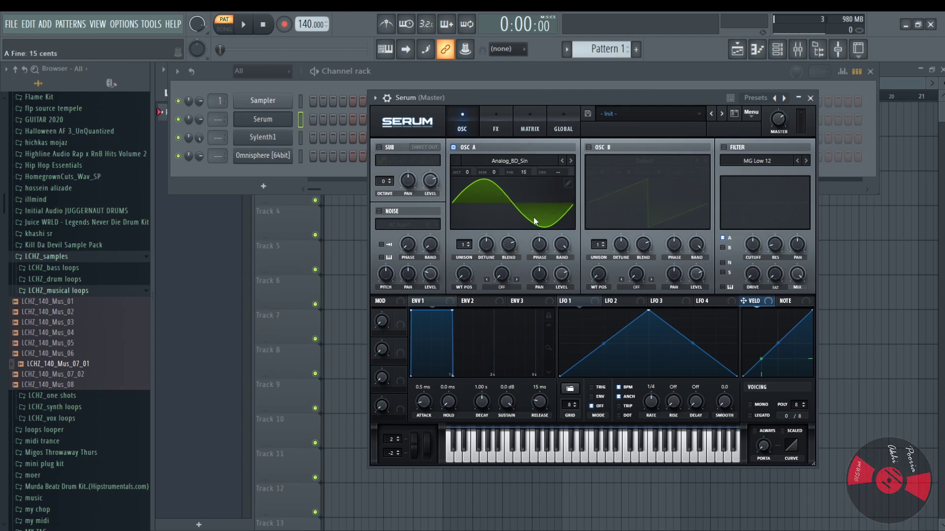
{"action": "left_click_drag", "start_coordinate": [517, 180], "coordinate": [528, 201]}
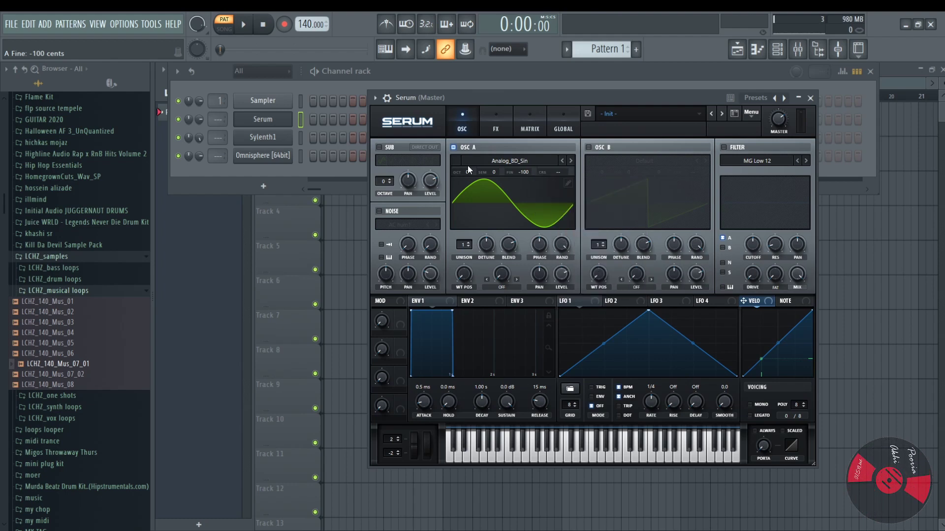
{"action": "mouse_move", "coordinate": [493, 173]}
{"action": "left_mouse_down"}
{"action": "mouse_move", "coordinate": [500, 90]}
{"action": "mouse_move", "coordinate": [507, 201]}
{"action": "mouse_move", "coordinate": [498, 161]}
{"action": "mouse_move", "coordinate": [495, 285]}
{"action": "mouse_move", "coordinate": [523, 135]}
{"action": "mouse_move", "coordinate": [492, 172]}
{"action": "left_mouse_up"}
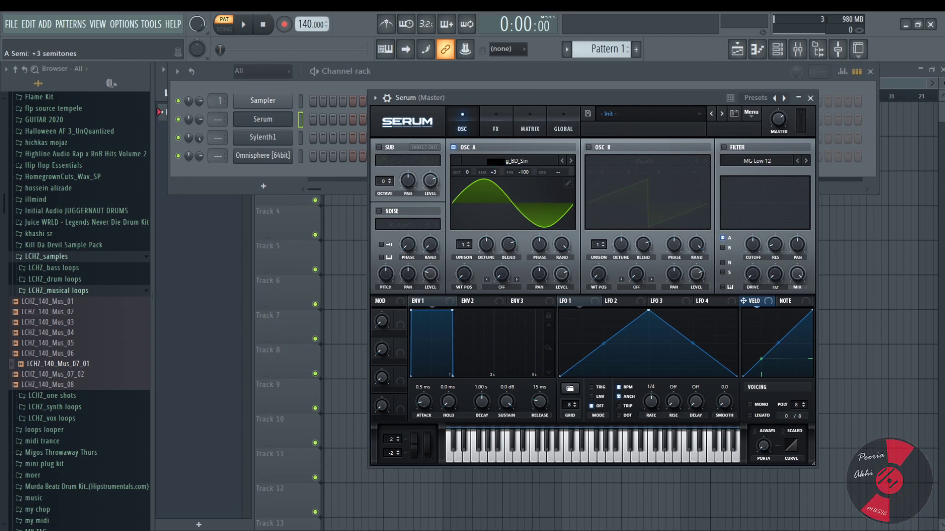
{"action": "left_click_drag", "start_coordinate": [557, 172], "coordinate": [561, 207]}
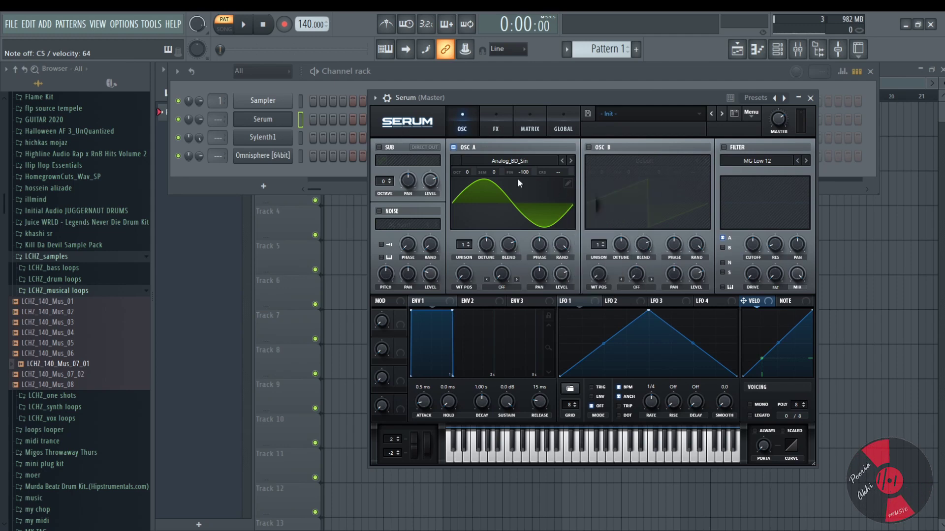
- Set oscillator A's fine tuning to 0 cents after trying -34 cents
{"action": "mouse_move", "coordinate": [520, 171]}
{"action": "left_mouse_down"}
{"action": "mouse_move", "coordinate": [521, 181]}
{"action": "mouse_move", "coordinate": [535, 145]}
{"action": "mouse_move", "coordinate": [525, 168]}
{"action": "left_mouse_up"}
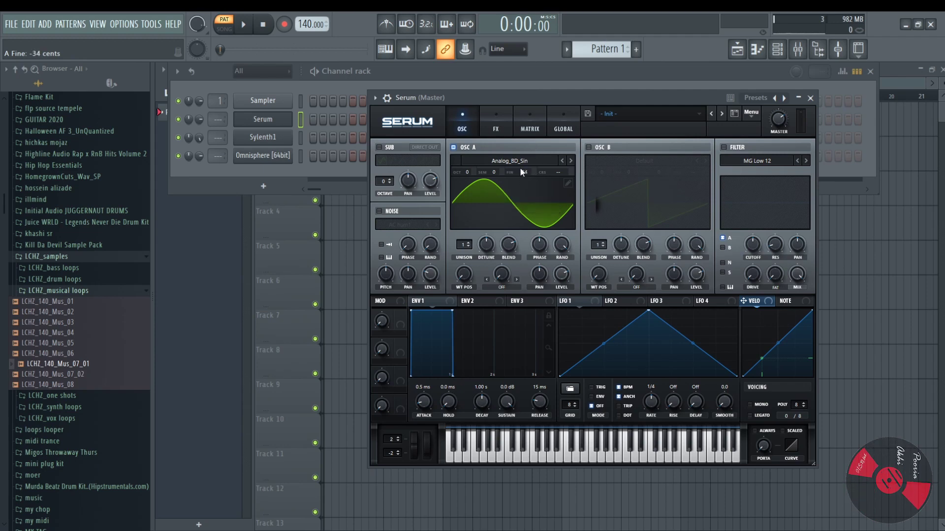
{"action": "double_click", "coordinate": [523, 172]}
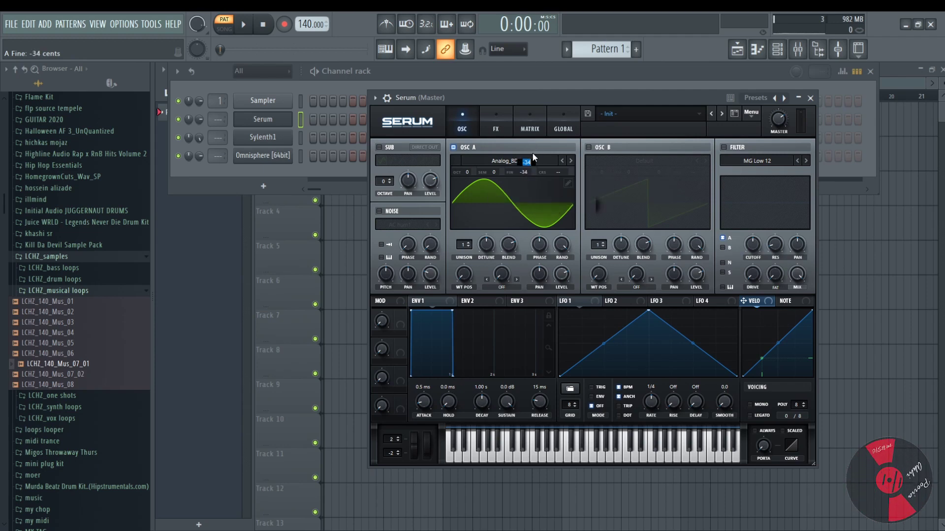
{"action": "type", "text": "0"}
{"action": "key", "text": "Return"}
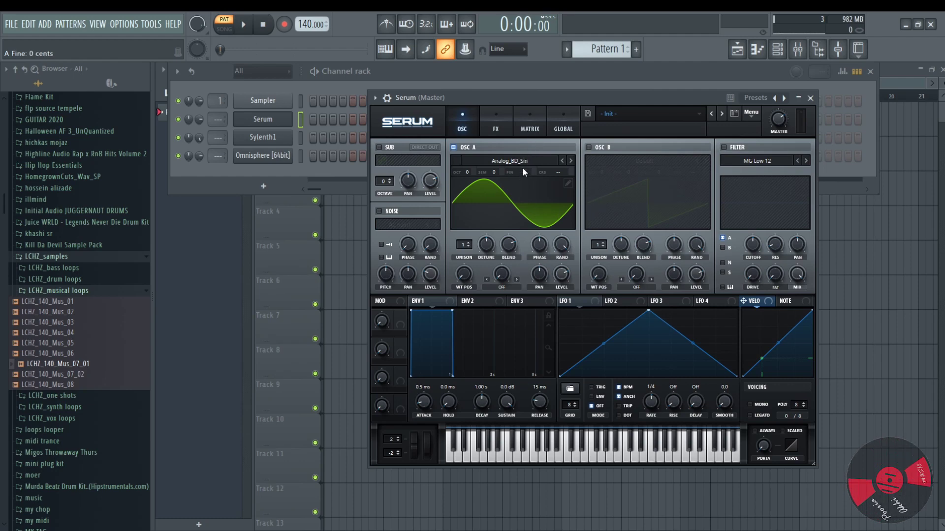
- Check the global preference for typable control values and return to the oscillator page
{"action": "left_click", "coordinate": [555, 126]}
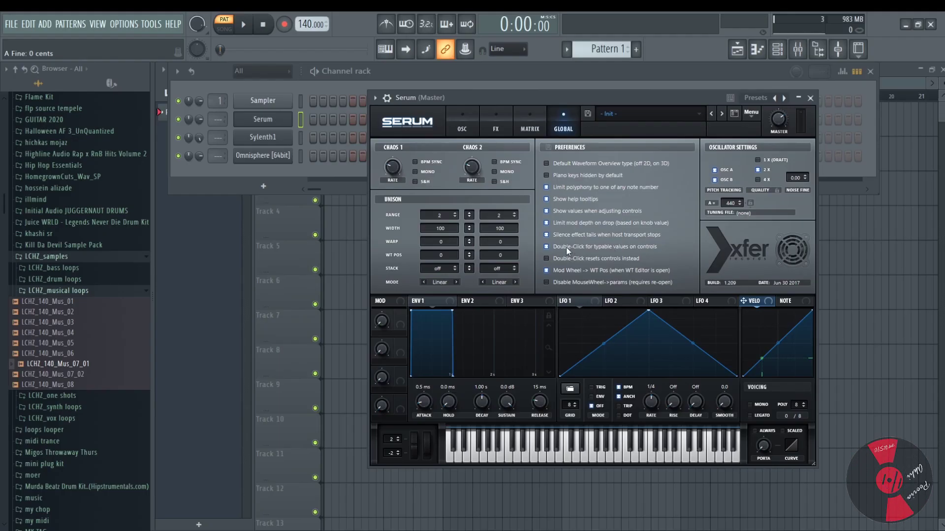
{"action": "left_click", "coordinate": [461, 127]}
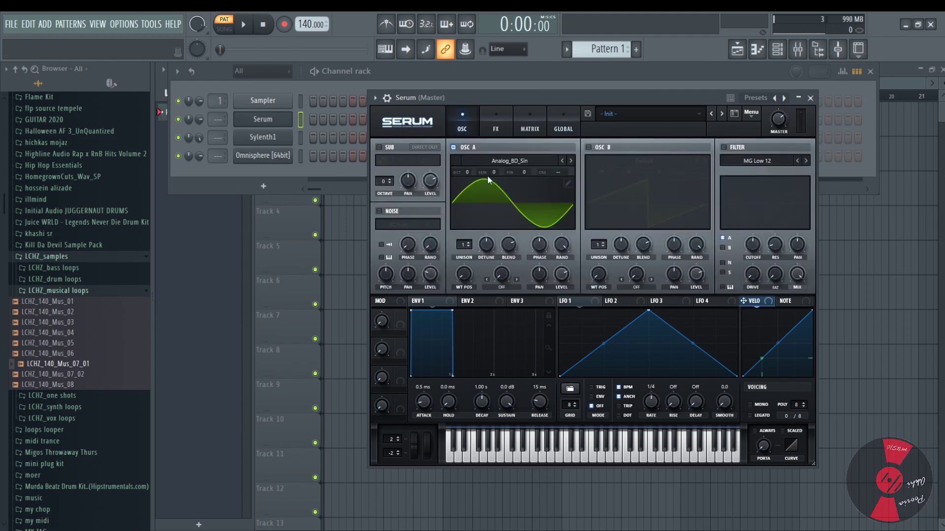
- Switch oscillator A's waveform display to 3D, try wavetable position 57, and reset the position to 1
{"action": "left_click", "coordinate": [531, 191]}
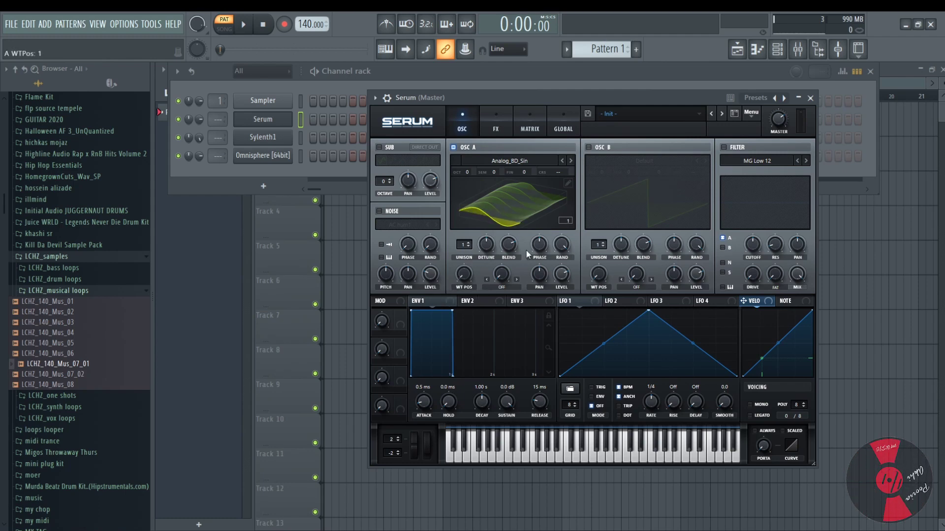
{"action": "left_click_drag", "start_coordinate": [468, 277], "coordinate": [461, 254]}
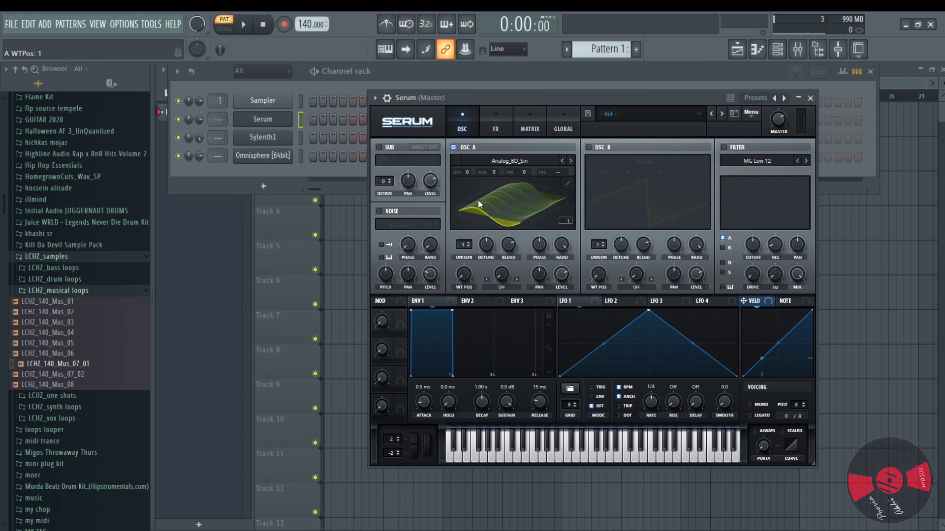
{"action": "left_click_drag", "start_coordinate": [474, 282], "coordinate": [494, 210]}
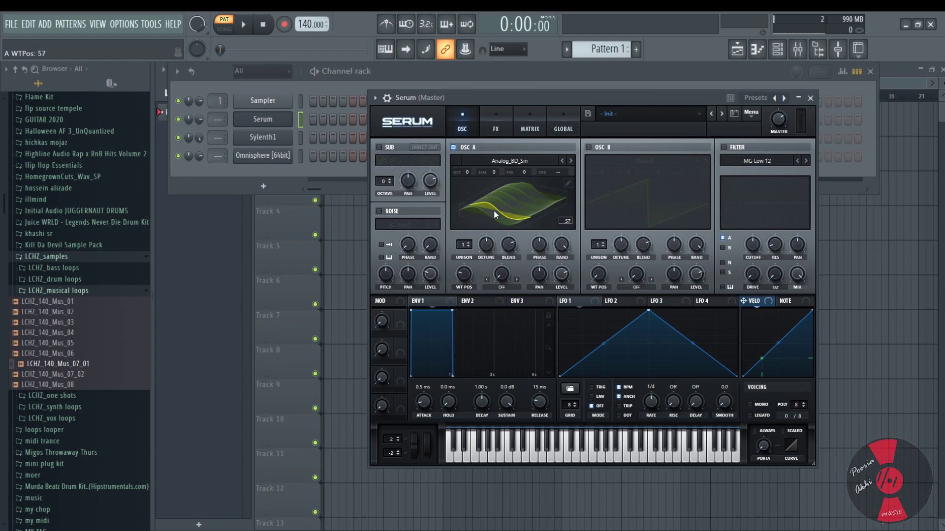
{"action": "double_click", "coordinate": [464, 276]}
- Open oscillator A's wavetable editor and step through the frames up to frame 5
{"action": "left_click", "coordinate": [568, 183]}
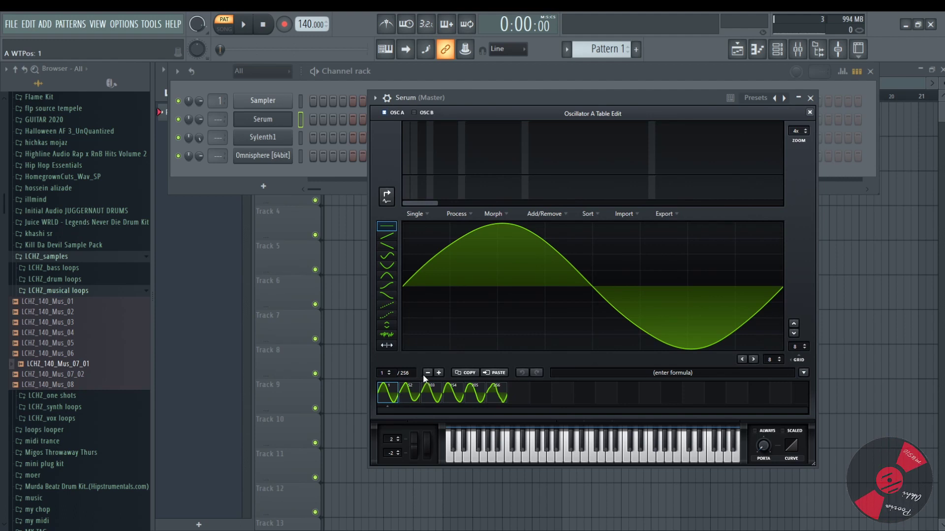
{"action": "left_click", "coordinate": [391, 370]}
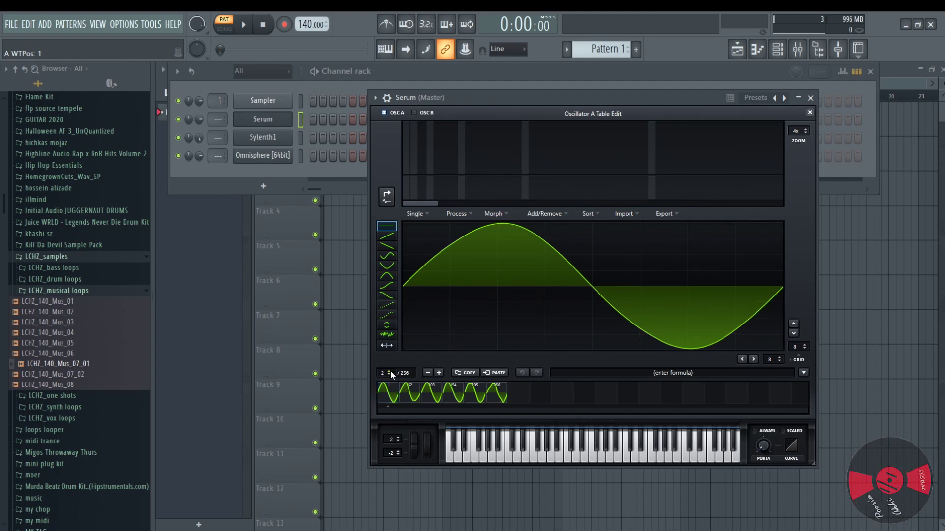
{"action": "left_click", "coordinate": [391, 371]}
{"action": "left_click", "coordinate": [390, 370]}
{"action": "left_click", "coordinate": [390, 370]}
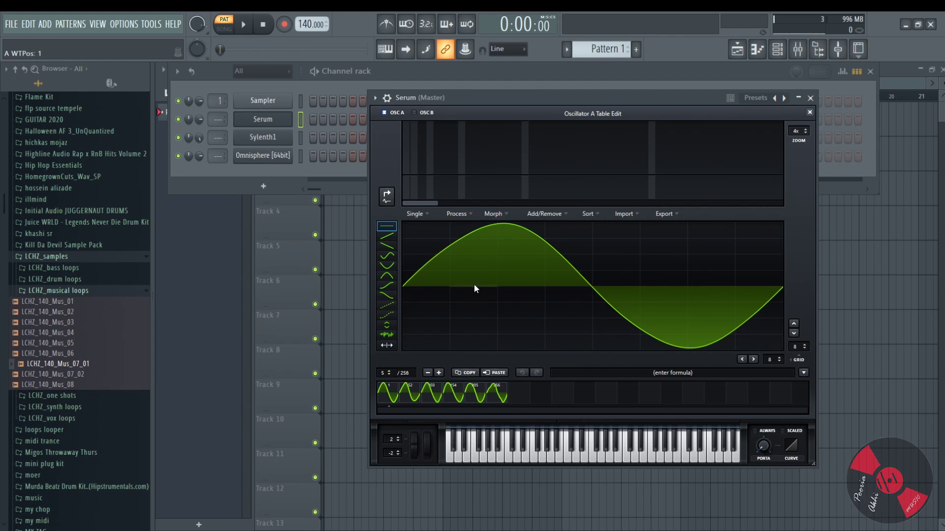
- Examine wavetable frames 52, 103, 154 and 205, and close the wavetable editor
{"action": "left_click", "coordinate": [412, 395]}
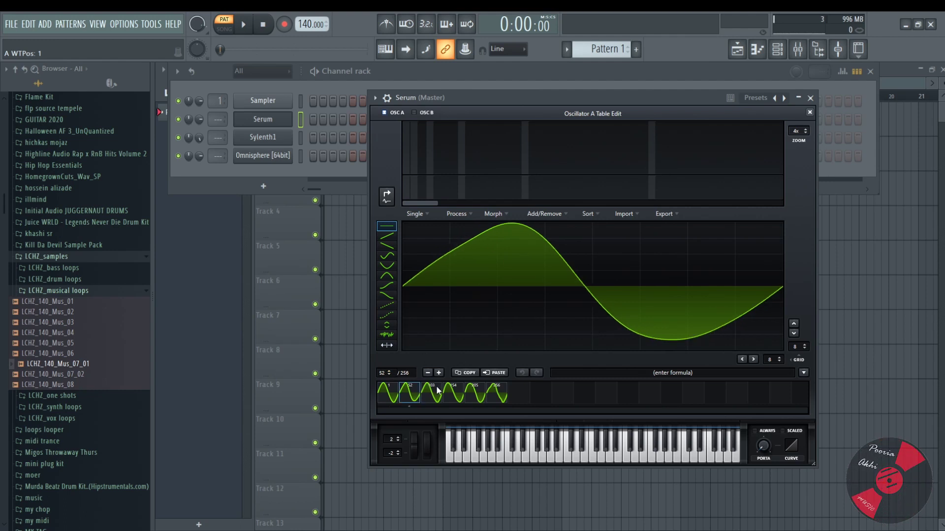
{"action": "left_click", "coordinate": [437, 391]}
{"action": "left_click", "coordinate": [413, 392]}
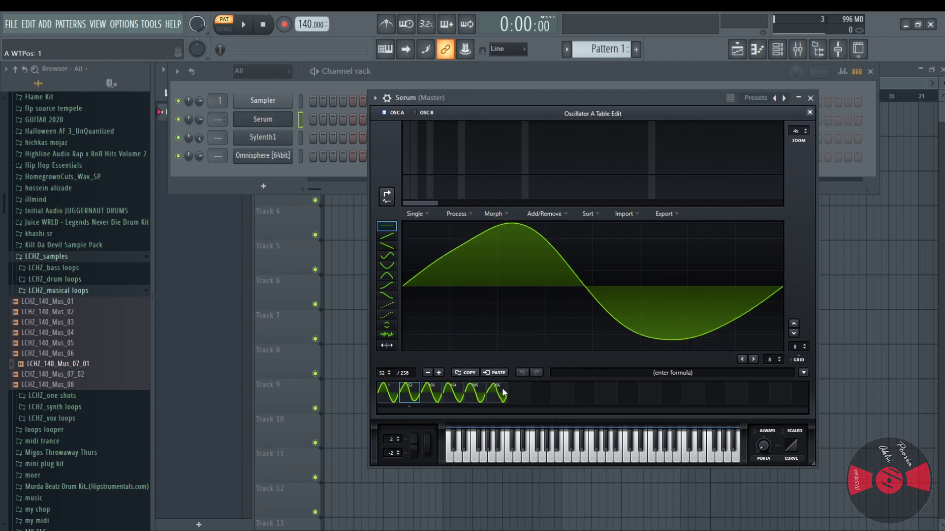
{"action": "left_click", "coordinate": [432, 390]}
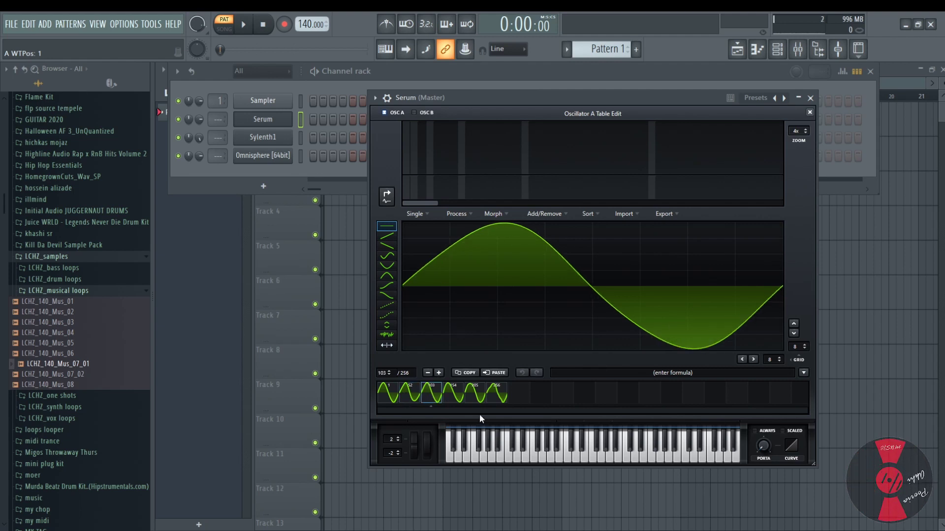
{"action": "left_click", "coordinate": [447, 391]}
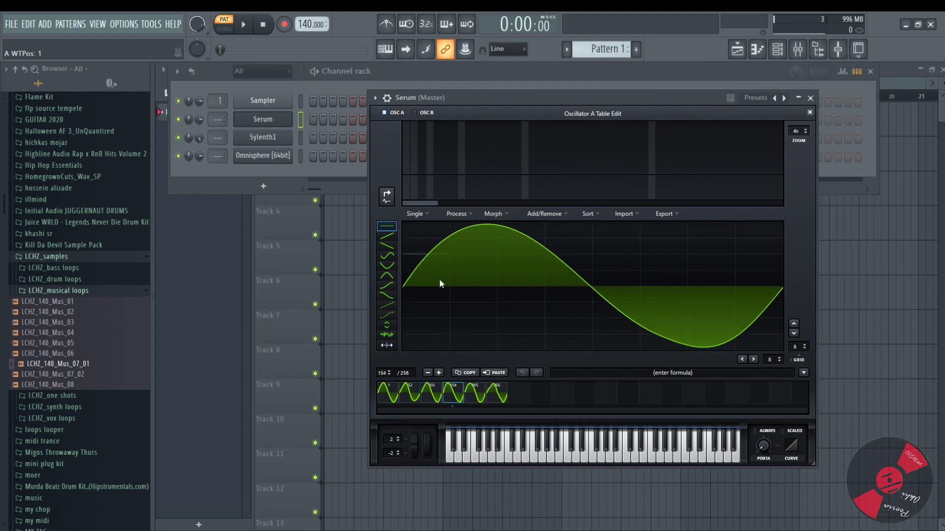
{"action": "left_click", "coordinate": [473, 394]}
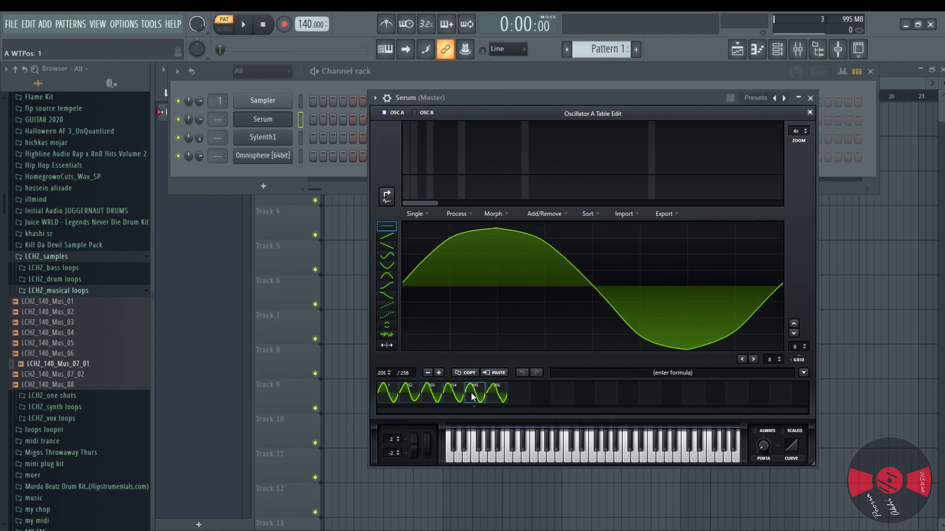
{"action": "left_click", "coordinate": [809, 112]}
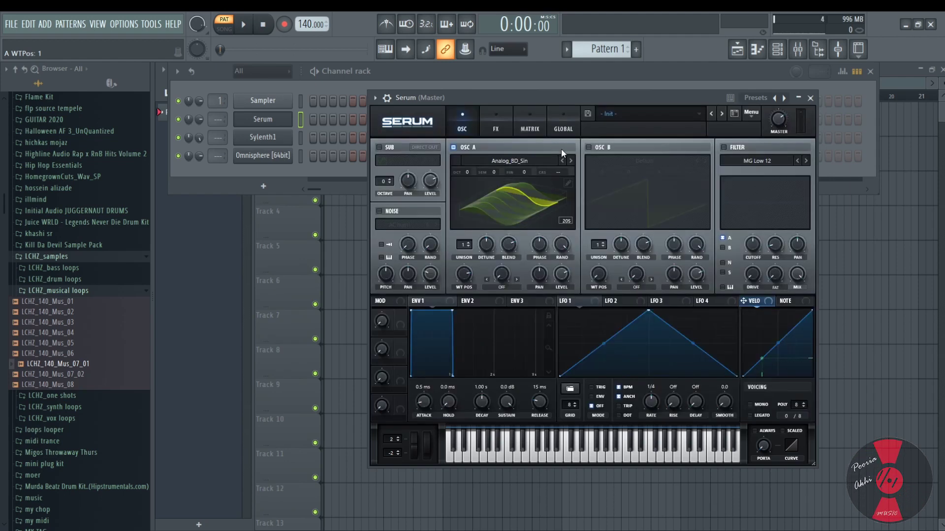
- Load the 01 Monster wavetable from the Dubstep for Serum Tables collection into oscillator A
{"action": "left_click", "coordinate": [547, 162]}
{"action": "mouse_move", "coordinate": [533, 205]}
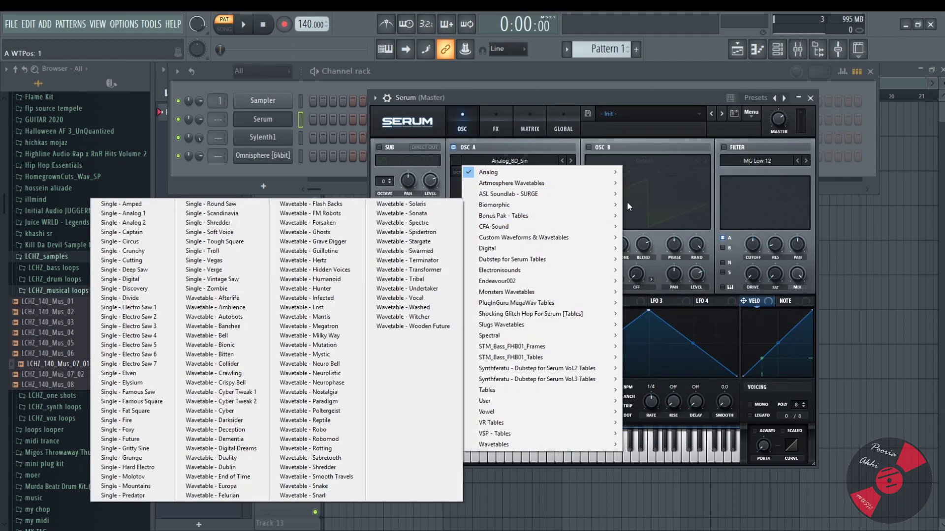
{"action": "mouse_move", "coordinate": [548, 260]}
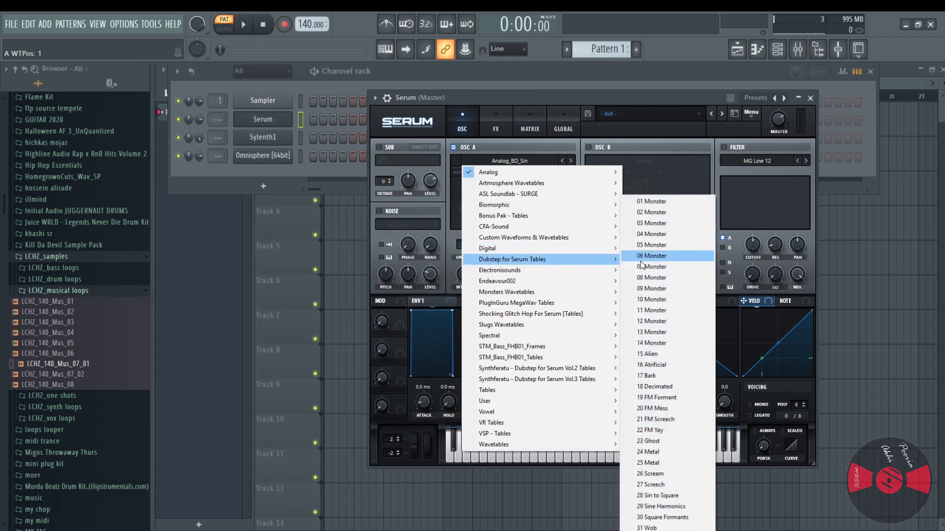
{"action": "left_click", "coordinate": [650, 201]}
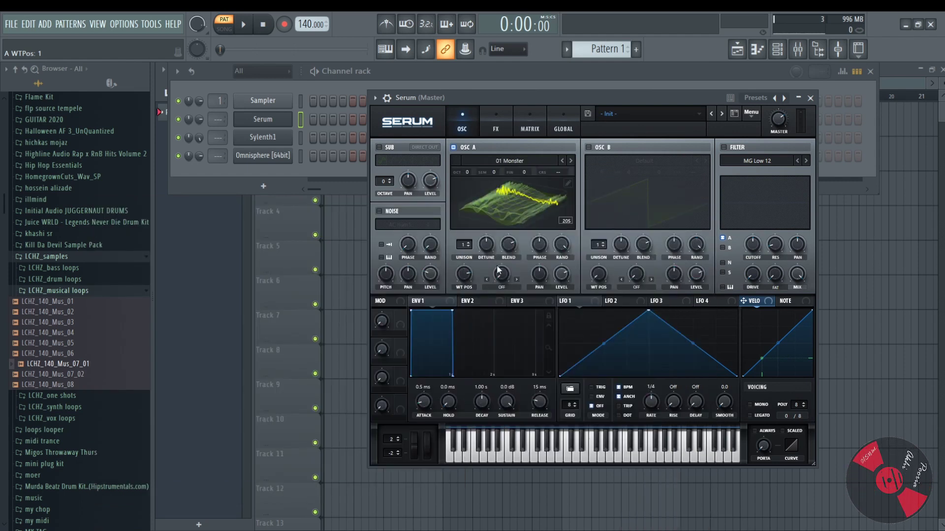
- Try wavetable position 256 on oscillator A, view the waveform in 2D, and set the position to 20
{"action": "left_click_drag", "start_coordinate": [463, 273], "coordinate": [454, 214]}
{"action": "left_click", "coordinate": [501, 196]}
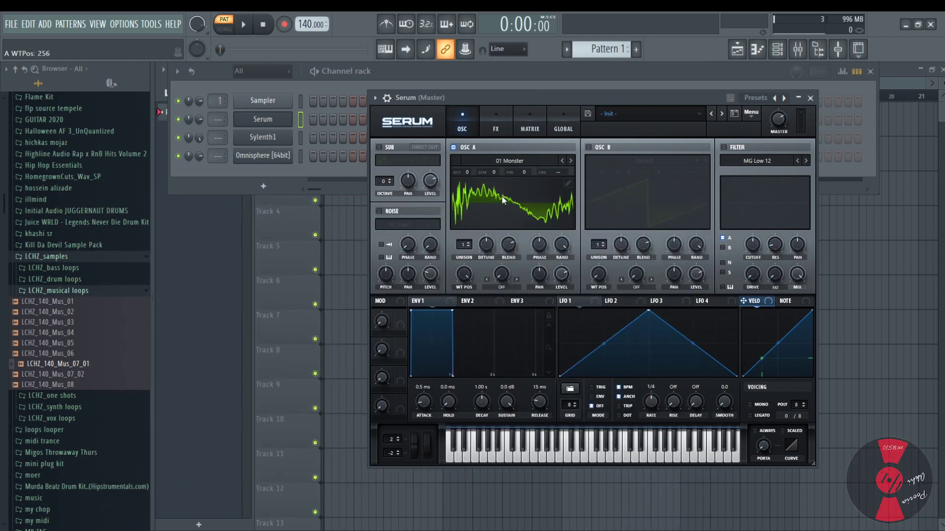
{"action": "left_click_drag", "start_coordinate": [467, 287], "coordinate": [431, 310]}
- Examine oscillator A's wavetable frames from 20 through 256 in the wavetable editor, closing and reopening the editor at the end
{"action": "left_click", "coordinate": [568, 184]}
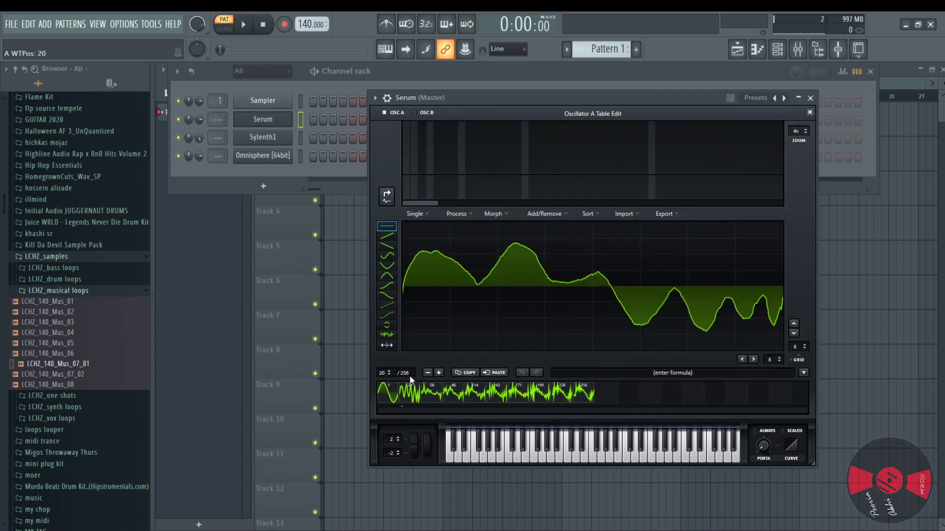
{"action": "left_click", "coordinate": [404, 394]}
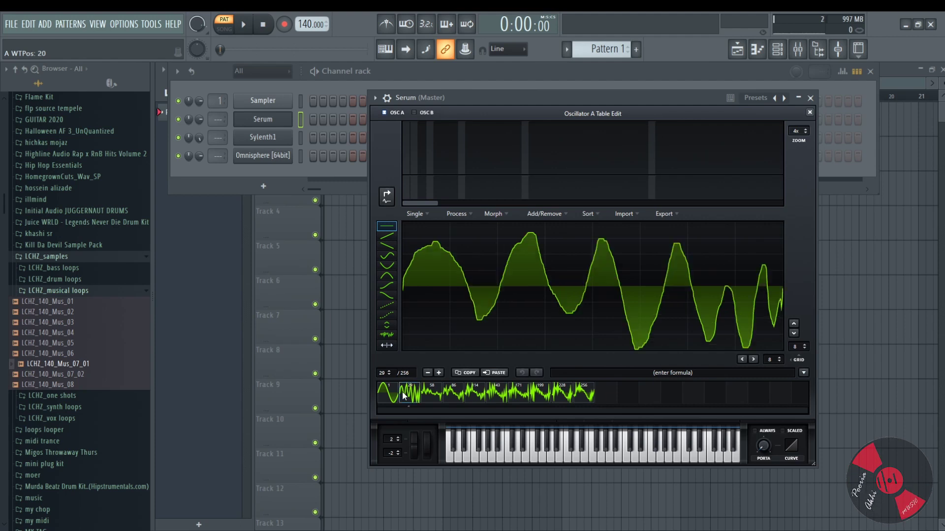
{"action": "left_click", "coordinate": [433, 393]}
{"action": "left_click", "coordinate": [456, 393]}
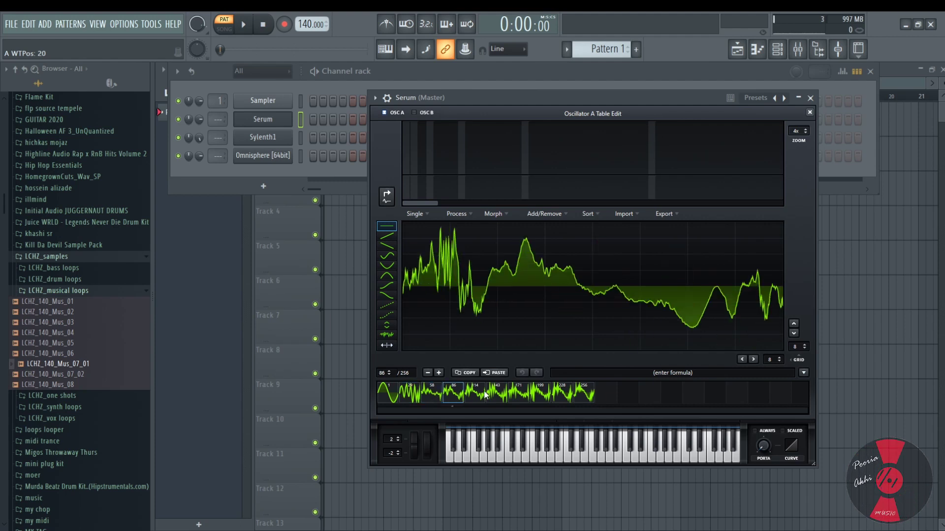
{"action": "left_click", "coordinate": [475, 393]}
{"action": "left_click", "coordinate": [492, 394]}
{"action": "left_click", "coordinate": [519, 393]}
{"action": "left_click", "coordinate": [545, 394]}
{"action": "left_click", "coordinate": [570, 394]}
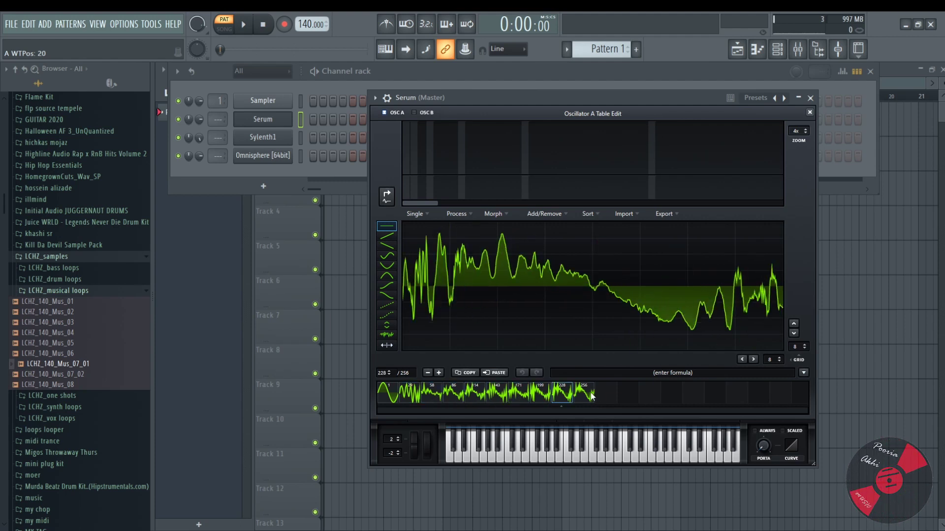
{"action": "left_click", "coordinate": [580, 394]}
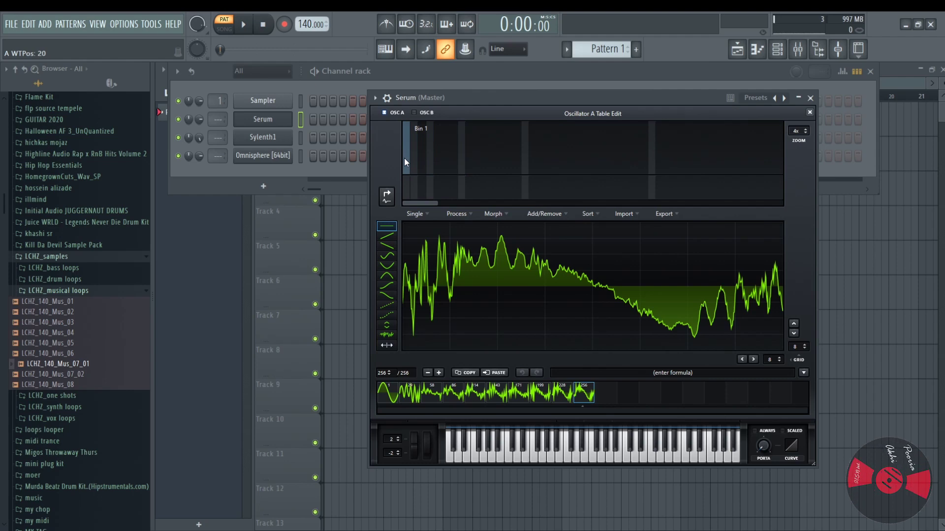
{"action": "left_click", "coordinate": [809, 112]}
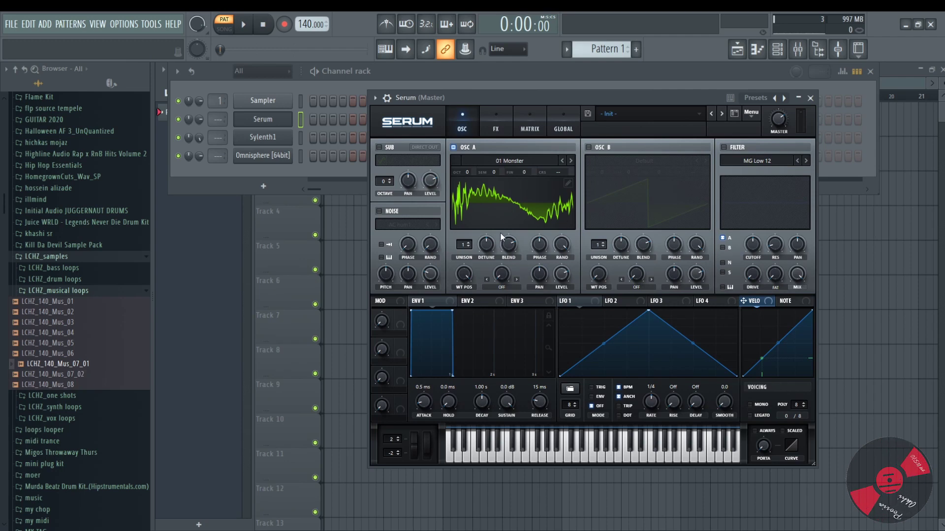
{"action": "left_click", "coordinate": [566, 183]}
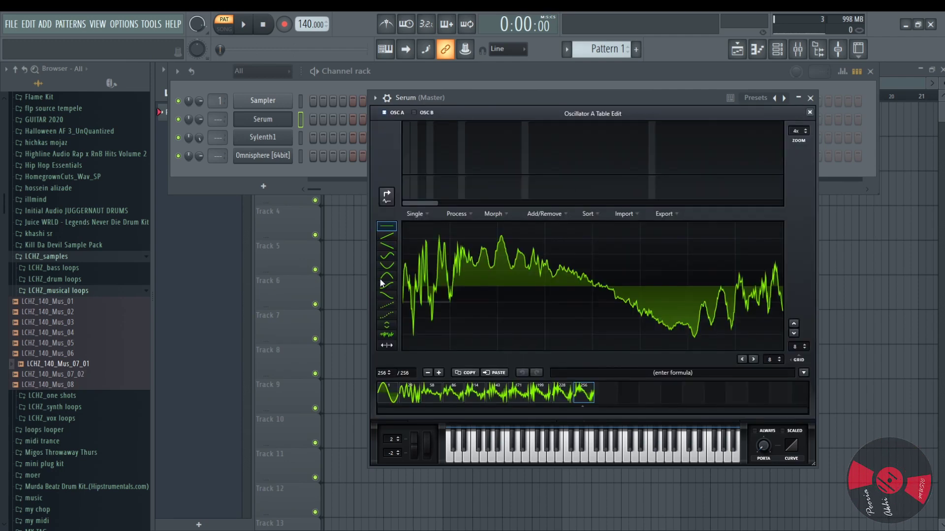
- Draw sine segments and curved segments over parts of frame 256 with the shape tools
{"action": "left_click", "coordinate": [387, 255]}
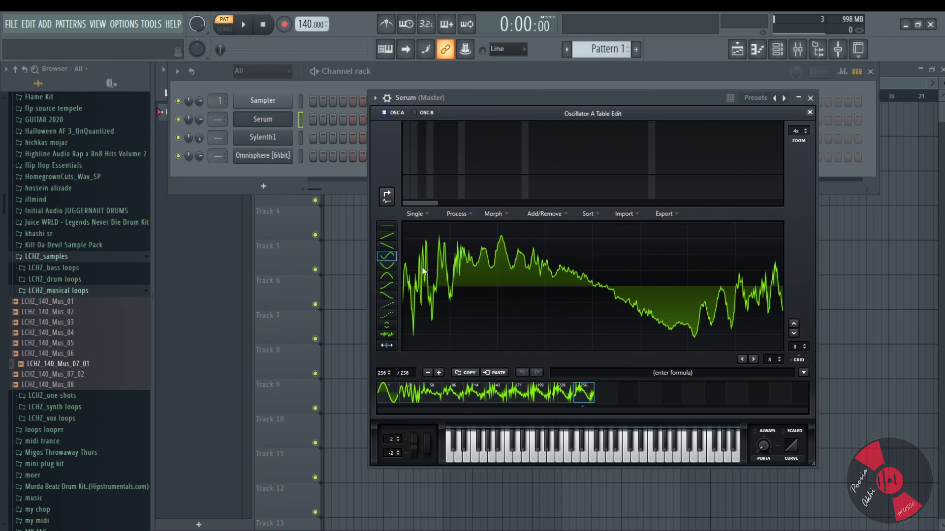
{"action": "mouse_move", "coordinate": [430, 270]}
{"action": "left_mouse_down"}
{"action": "mouse_move", "coordinate": [465, 276]}
{"action": "mouse_move", "coordinate": [505, 321]}
{"action": "mouse_move", "coordinate": [587, 339]}
{"action": "left_mouse_up"}
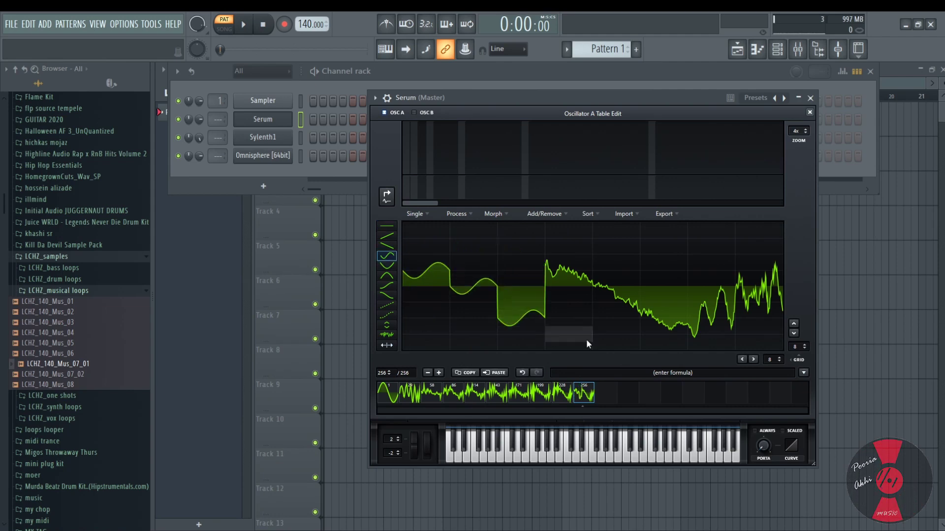
{"action": "left_click", "coordinate": [677, 270]}
{"action": "left_click", "coordinate": [387, 276]}
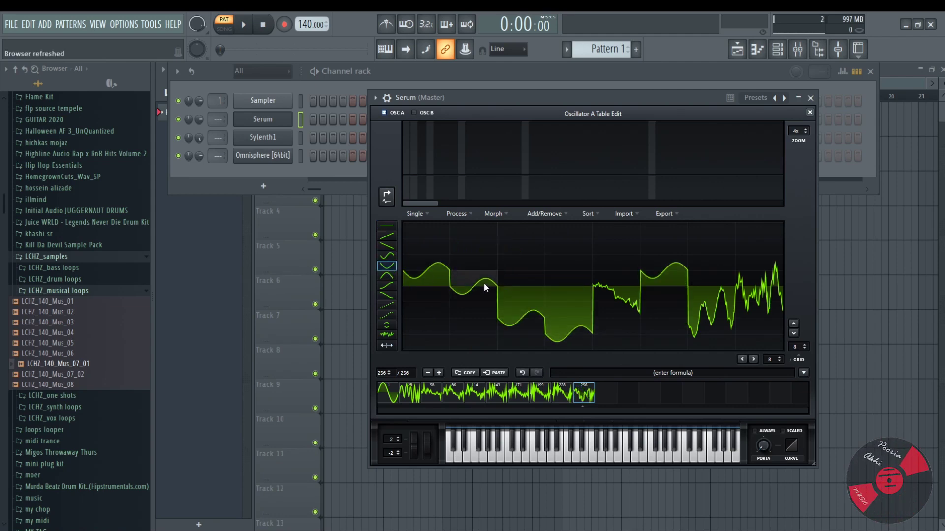
{"action": "left_click", "coordinate": [553, 276]}
- Fill both halves of frame 256 with the sine shape using a horizontal grid of 2
{"action": "left_click", "coordinate": [388, 256]}
{"action": "mouse_move", "coordinate": [443, 283]}
{"action": "left_mouse_down"}
{"action": "mouse_move", "coordinate": [516, 324]}
{"action": "mouse_move", "coordinate": [500, 283]}
{"action": "left_mouse_up"}
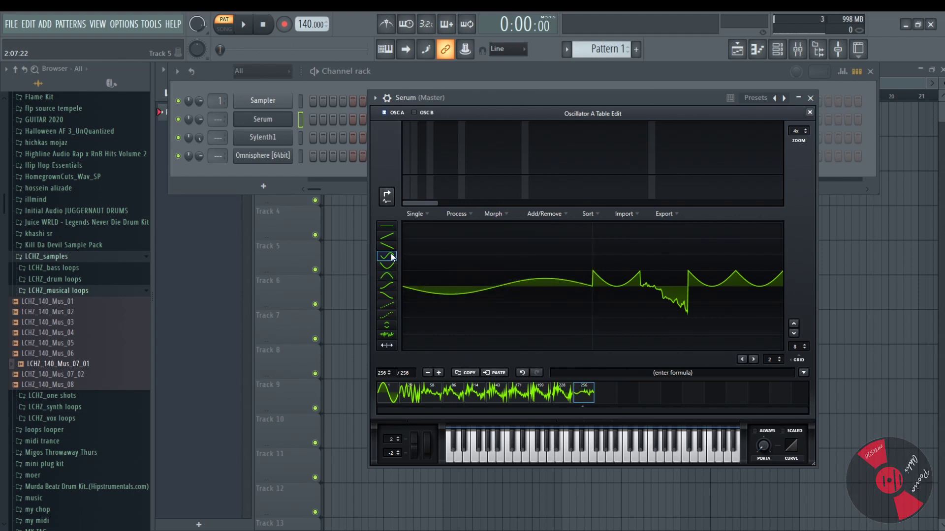
{"action": "left_click", "coordinate": [596, 282]}
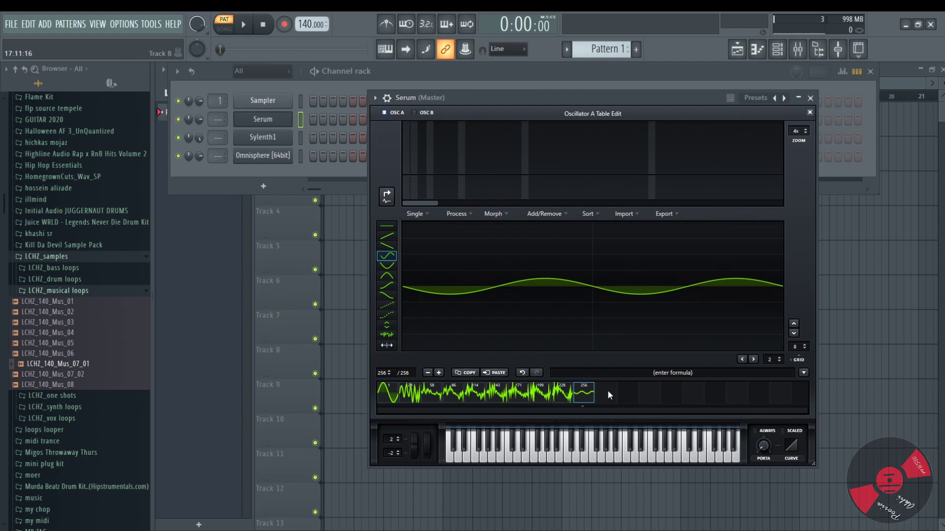
- Set oscillator A's wavetable position to 256 and apply Normalize each (gained separately) to the table in the wavetable editor
{"action": "left_click", "coordinate": [809, 112]}
{"action": "left_click_drag", "start_coordinate": [464, 274], "coordinate": [532, 196]}
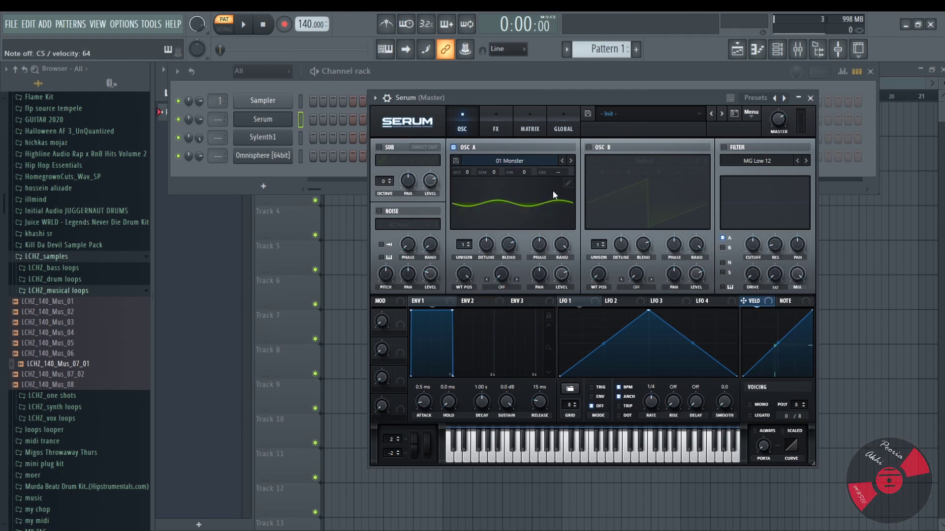
{"action": "left_click", "coordinate": [568, 184]}
{"action": "left_click", "coordinate": [491, 215]}
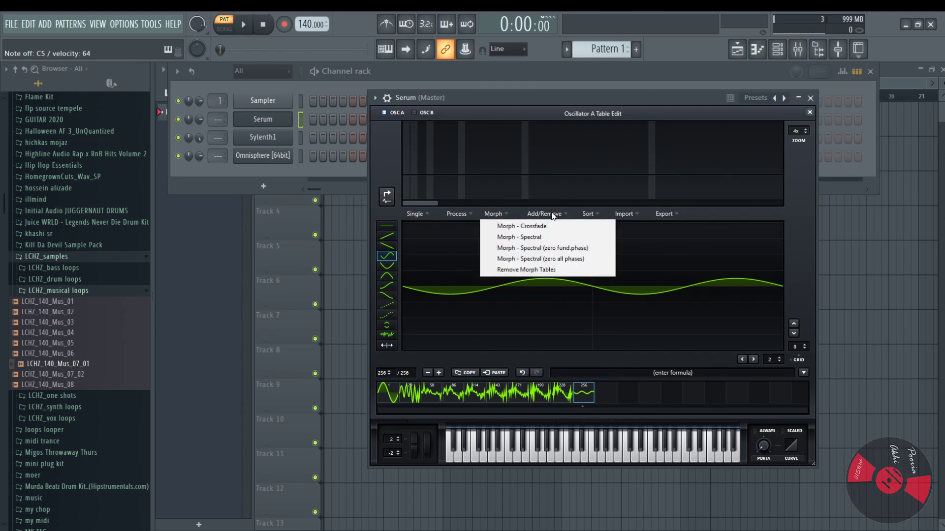
{"action": "left_click", "coordinate": [464, 215]}
{"action": "left_click", "coordinate": [485, 225]}
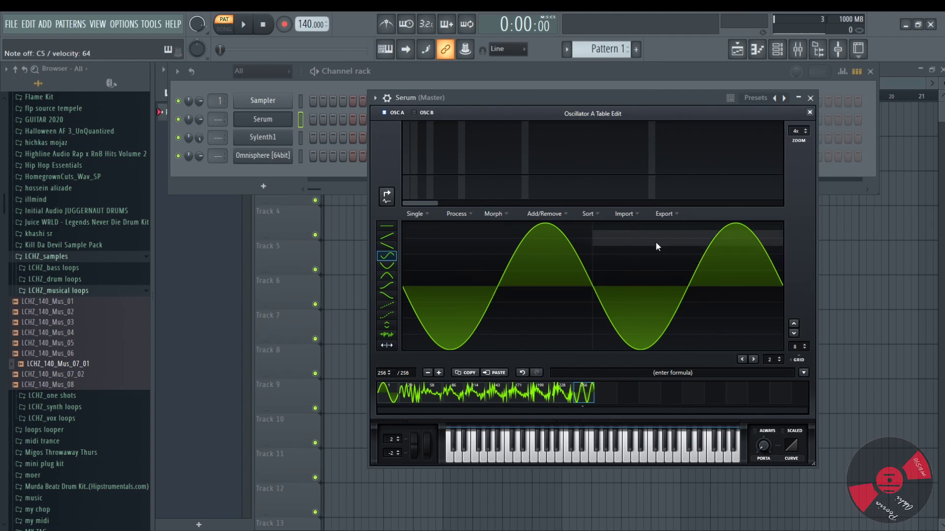
{"action": "left_click", "coordinate": [810, 112]}
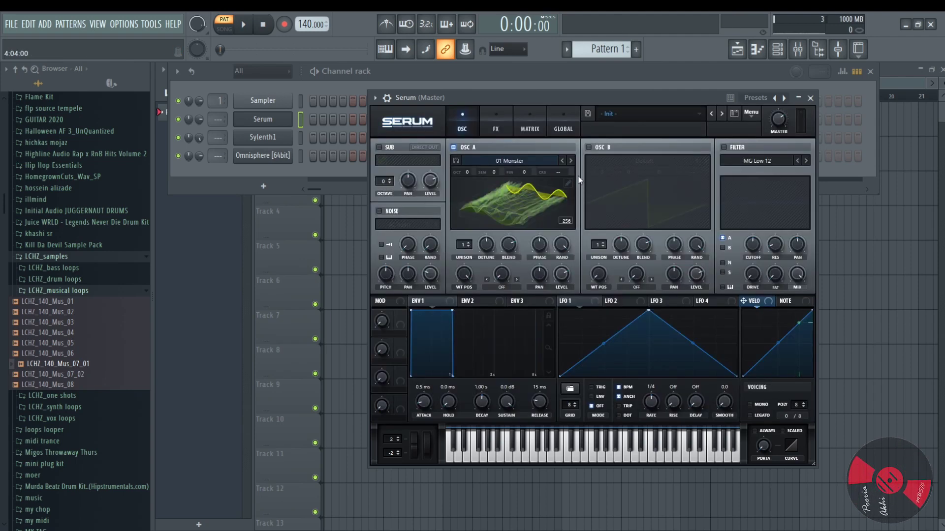
- Check the normalized frame 256 in the wavetable editor, and view oscillator A's waveform in 2D
{"action": "left_click", "coordinate": [568, 183]}
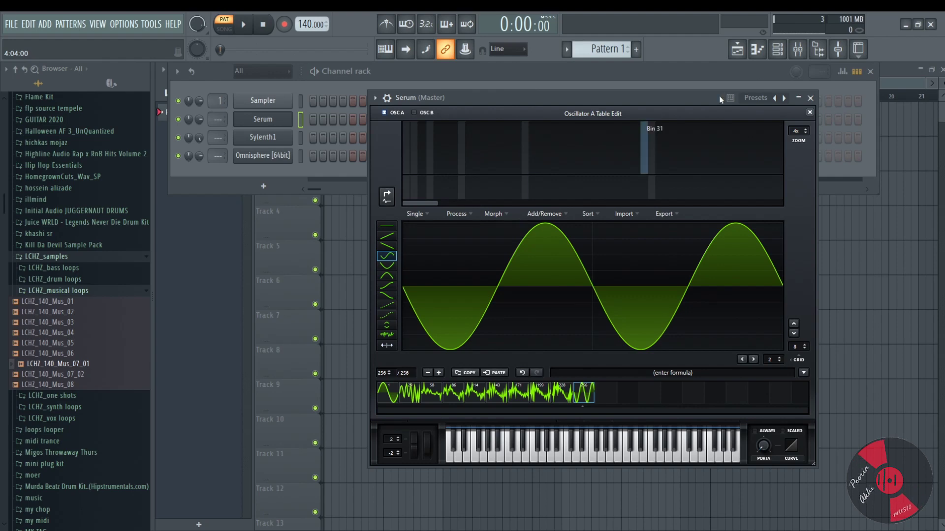
{"action": "left_click", "coordinate": [809, 113]}
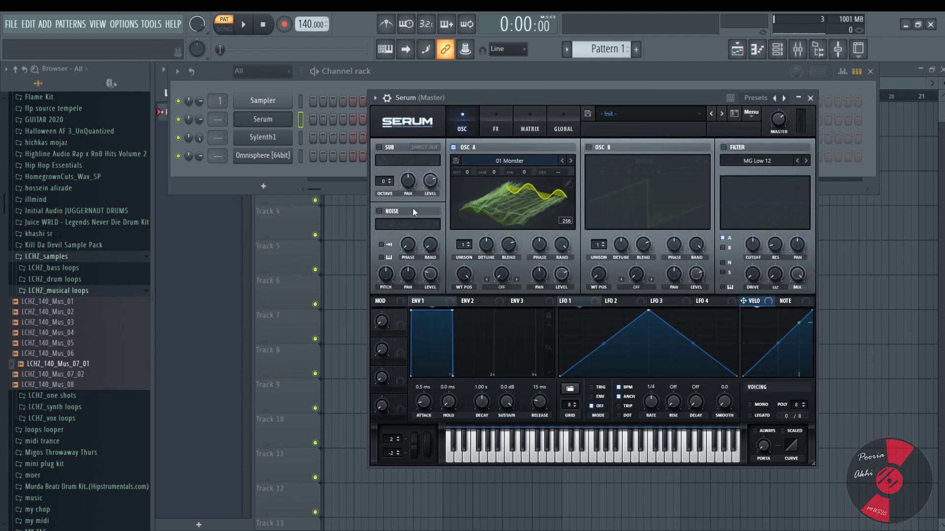
{"action": "left_click", "coordinate": [531, 212]}
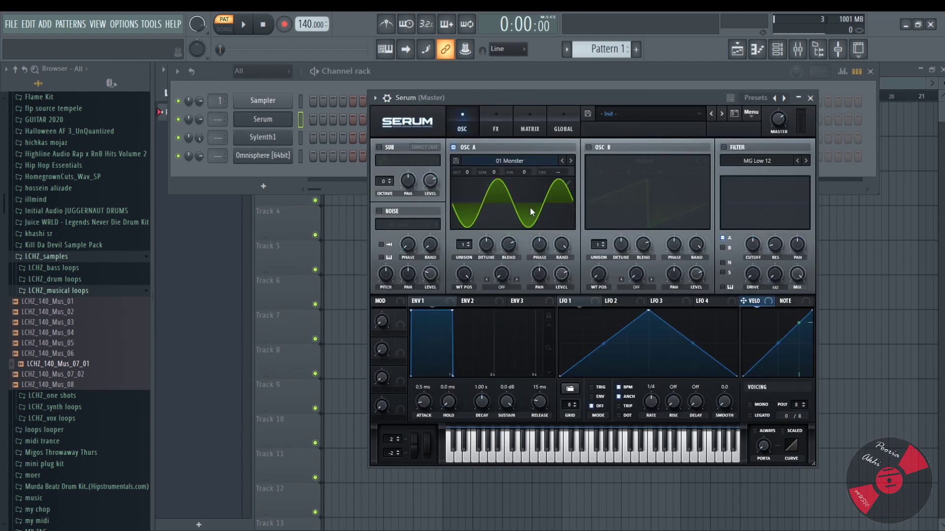
- Reopen oscillator A's wavetable editor and look through its Morph, Process and Single operations
{"action": "left_click", "coordinate": [569, 183]}
{"action": "left_click", "coordinate": [496, 213]}
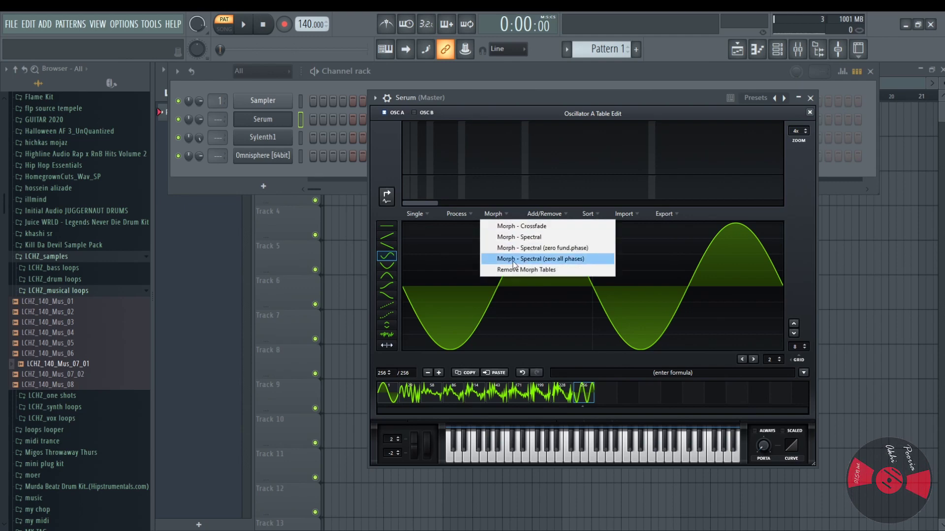
{"action": "left_click", "coordinate": [455, 214]}
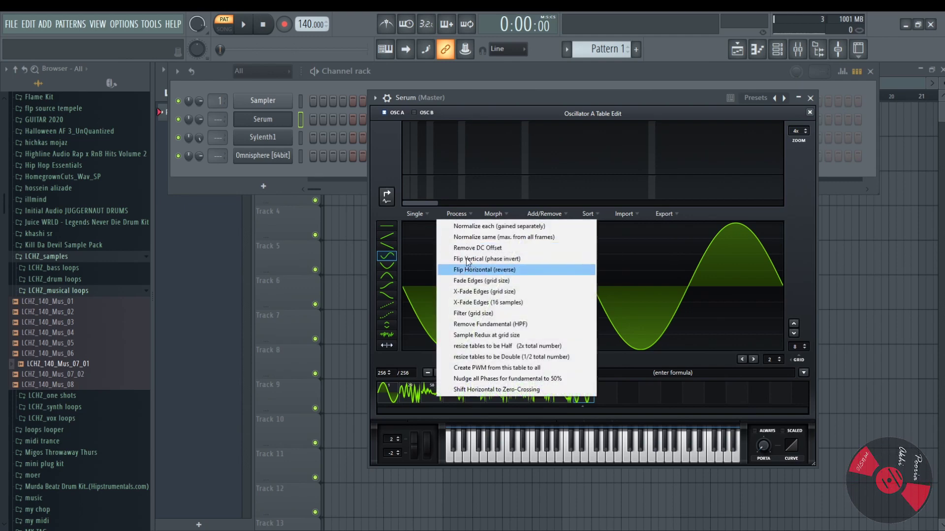
{"action": "left_click", "coordinate": [420, 214]}
{"action": "left_click", "coordinate": [432, 353]}
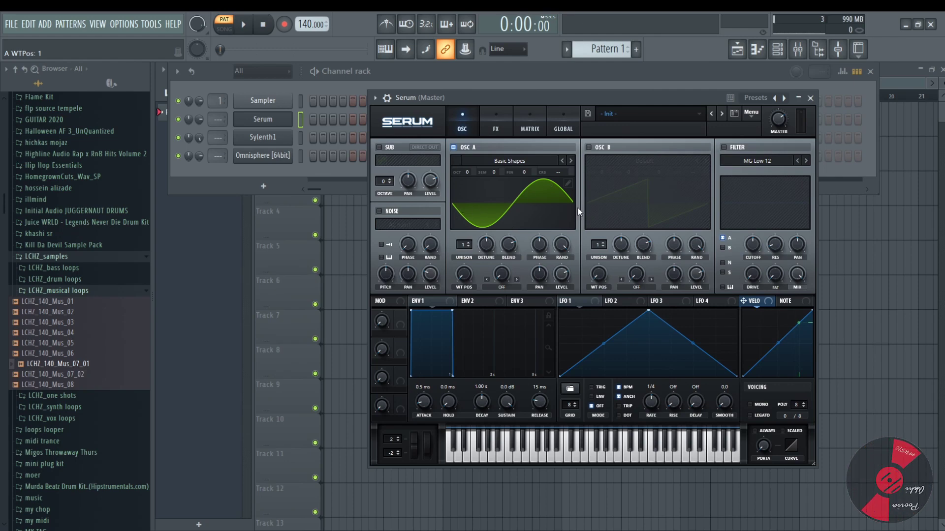
- Audition oscillator A on the Basic Shapes wavetable with unison at 16 voices, and reduce unison to 5
{"action": "key", "text": "z"}
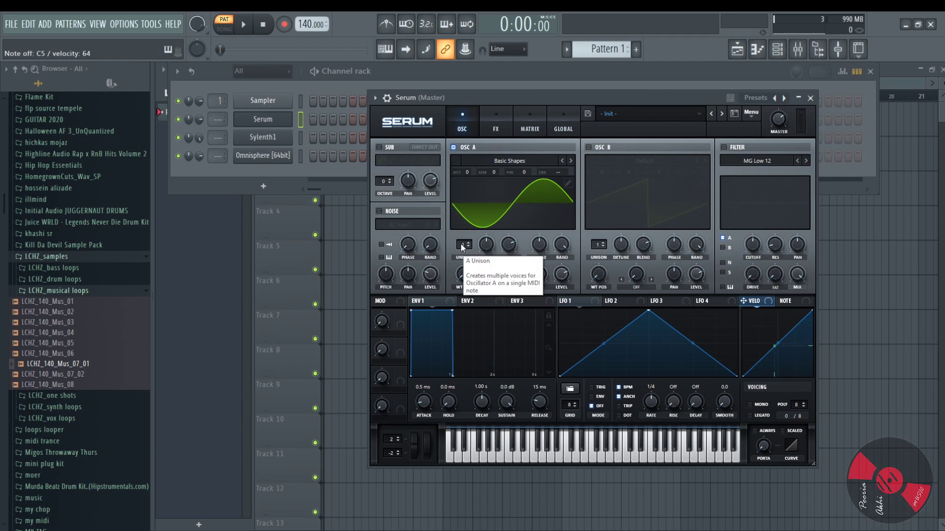
{"action": "left_click_drag", "start_coordinate": [461, 246], "coordinate": [487, 150]}
{"action": "key", "text": "z"}
{"action": "key", "text": "z"}
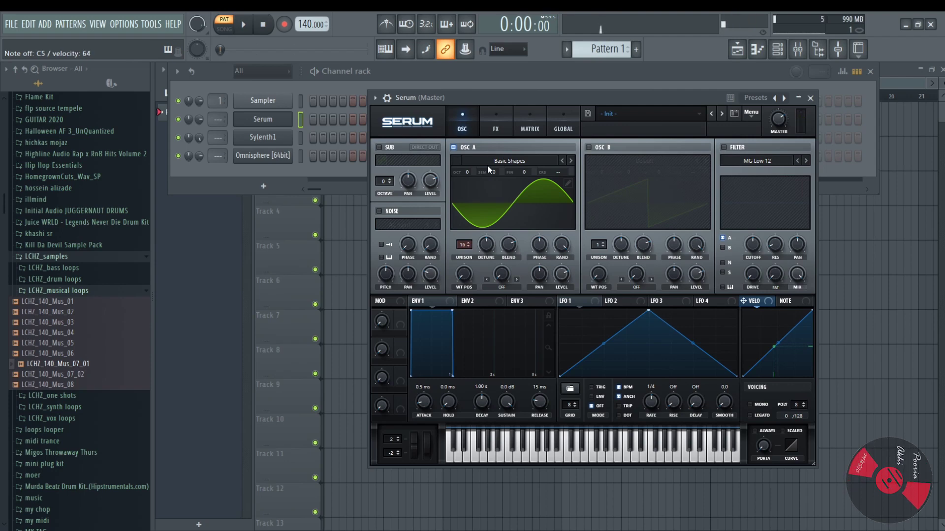
{"action": "left_click_drag", "start_coordinate": [467, 245], "coordinate": [469, 320]}
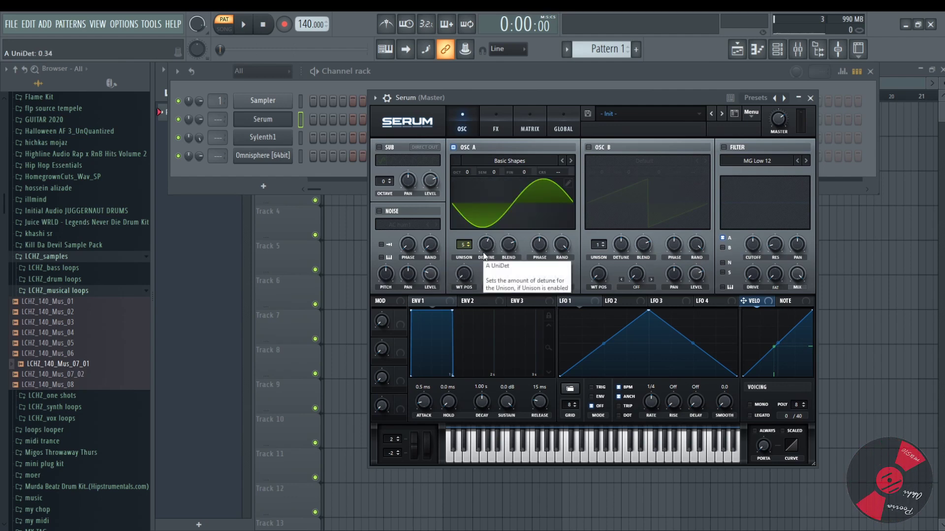
- Try different unison detune amounts on oscillator A and bring the detune down to 0.00
{"action": "left_click_drag", "start_coordinate": [485, 256], "coordinate": [470, 325]}
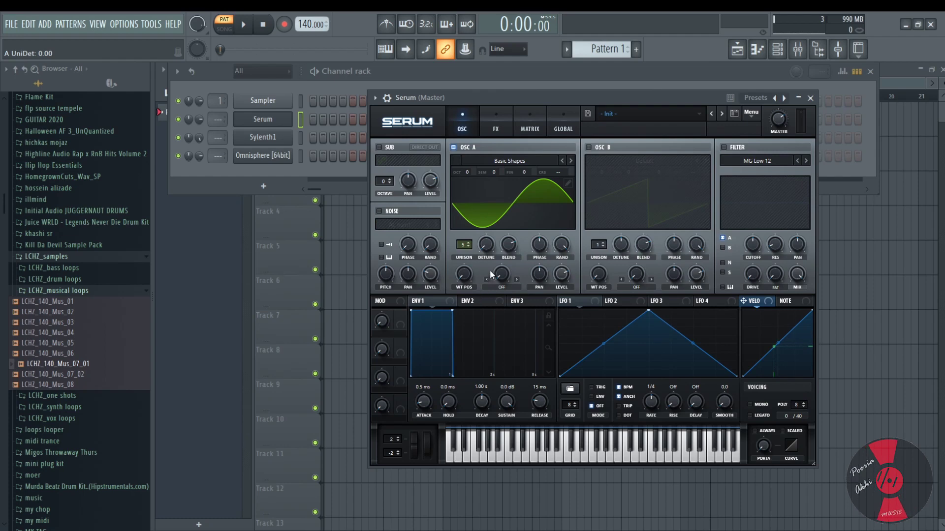
{"action": "left_click", "coordinate": [486, 248]}
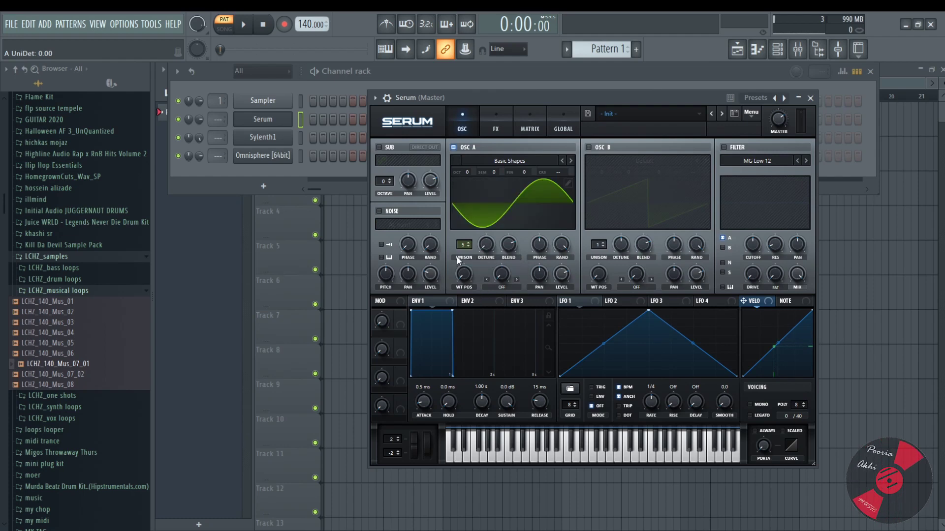
{"action": "left_click_drag", "start_coordinate": [483, 249], "coordinate": [482, 382]}
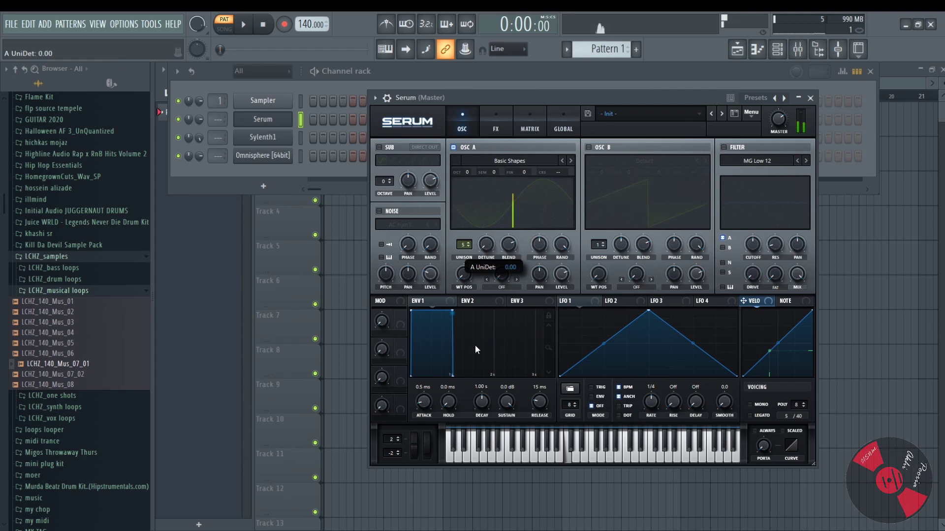
- Open SPAN Plus from the mixer's Master track and arrange its window below Serum's oscillator section
{"action": "left_click", "coordinate": [798, 49]}
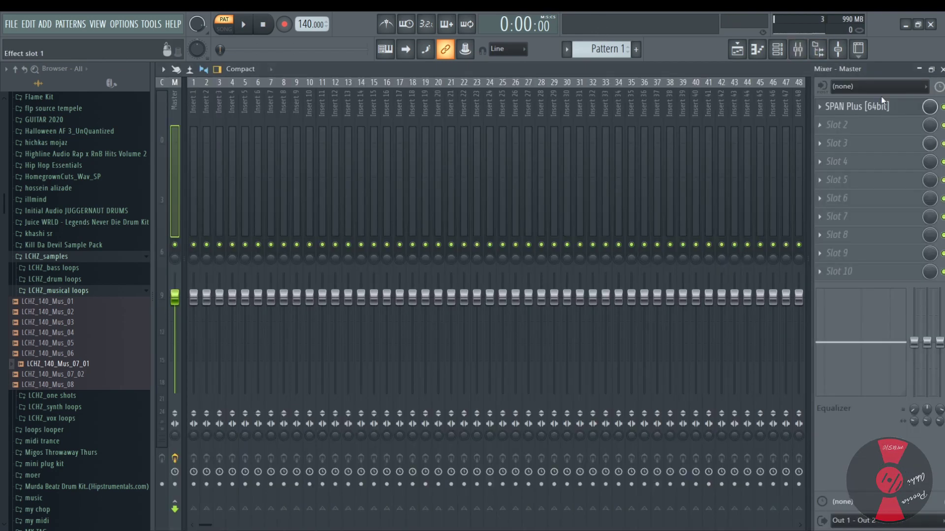
{"action": "left_click", "coordinate": [872, 106]}
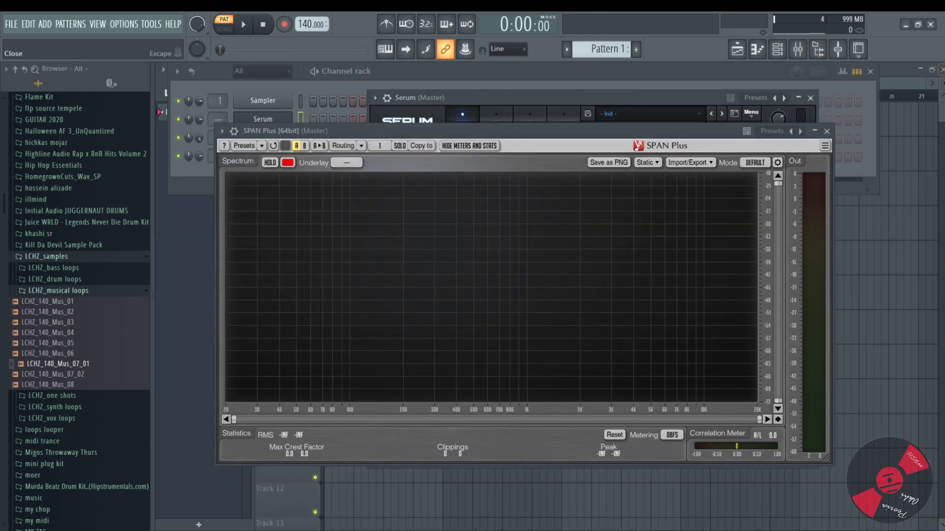
{"action": "key", "text": "F9"}
{"action": "left_click_drag", "start_coordinate": [609, 98], "coordinate": [604, 63]}
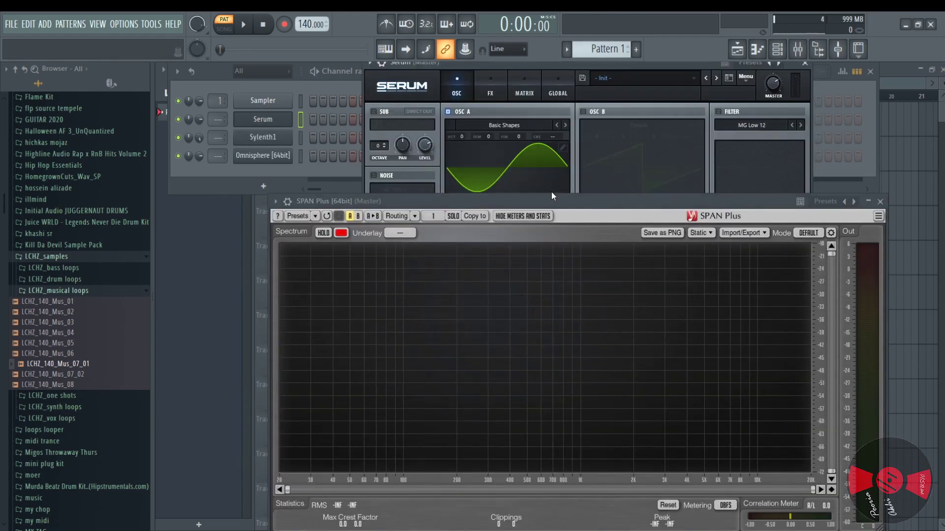
- Move SPAN Plus to expose oscillator A's knobs, compare the spectrum at high and 0.00 unison detune, and raise detune to maximum
{"action": "left_click_drag", "start_coordinate": [506, 195], "coordinate": [532, 241]}
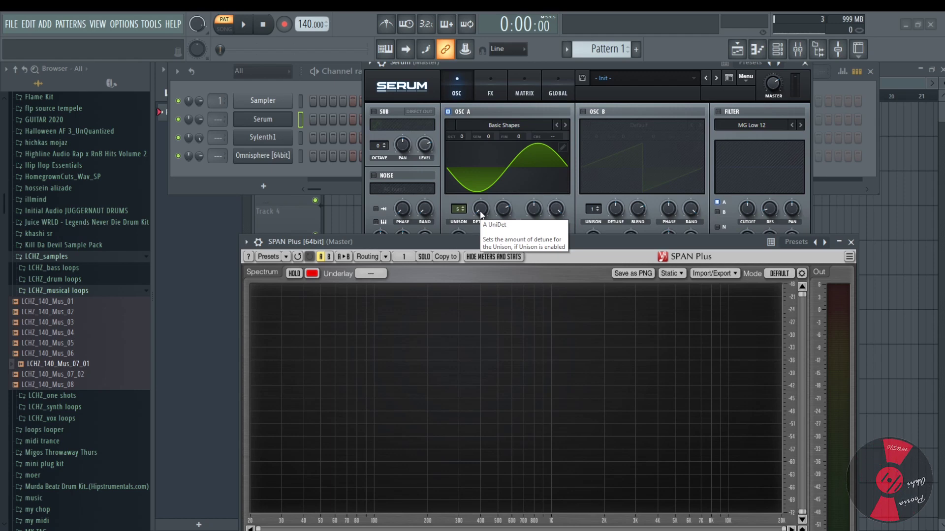
{"action": "left_click_drag", "start_coordinate": [481, 215], "coordinate": [538, 92]}
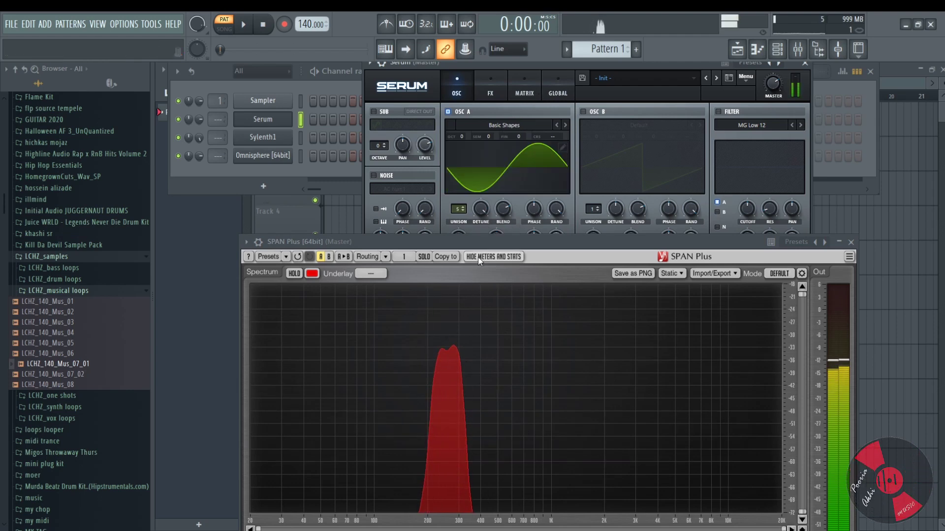
{"action": "left_click_drag", "start_coordinate": [487, 206], "coordinate": [474, 332]}
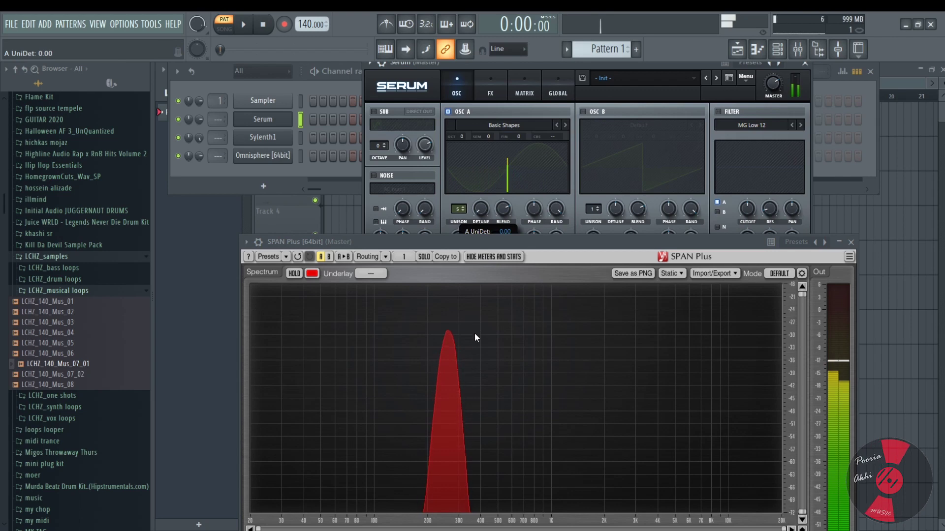
{"action": "left_click_drag", "start_coordinate": [481, 214], "coordinate": [504, 137]}
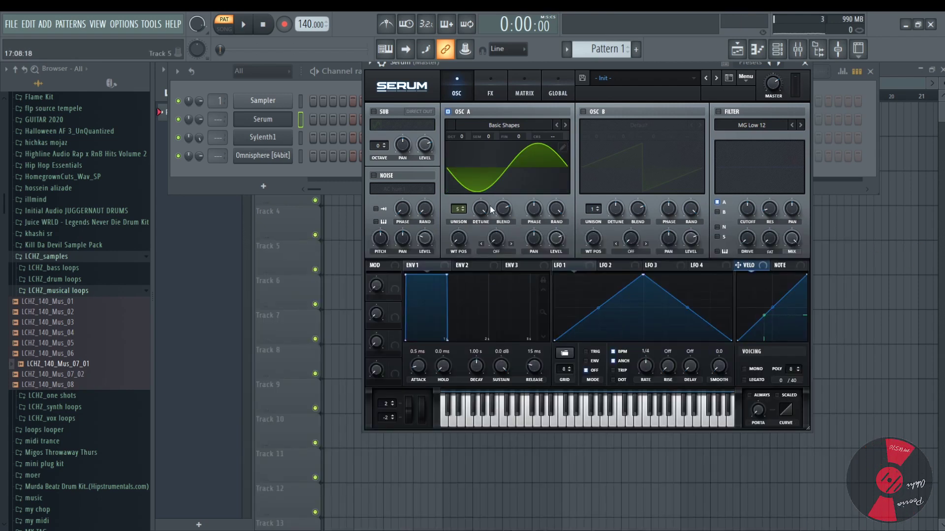
- Try oscillator A's unison blend at 0 and 10, and bring it up to its maximum
{"action": "left_click_drag", "start_coordinate": [504, 215], "coordinate": [502, 194]}
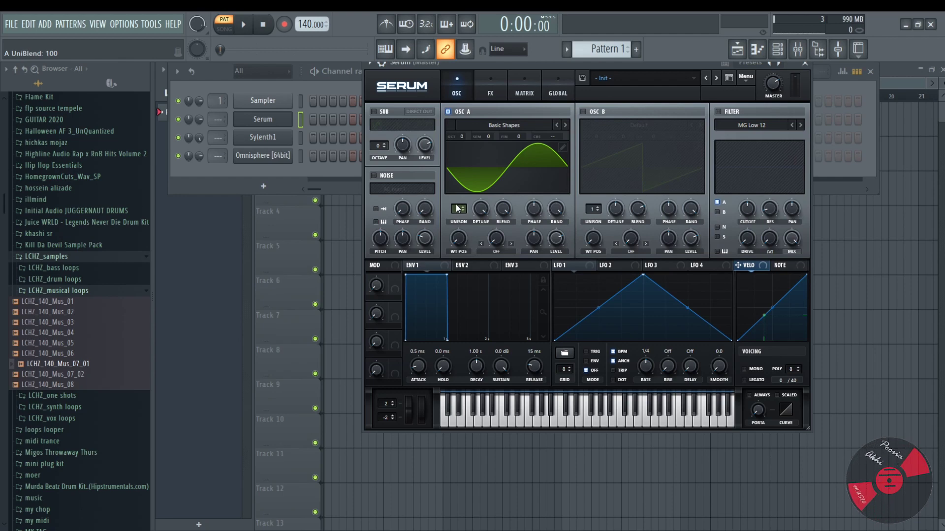
{"action": "scroll", "coordinate": [457, 208], "scroll_direction": "up", "scroll_amount": 4}
{"action": "left_click_drag", "start_coordinate": [488, 211], "coordinate": [491, 326]}
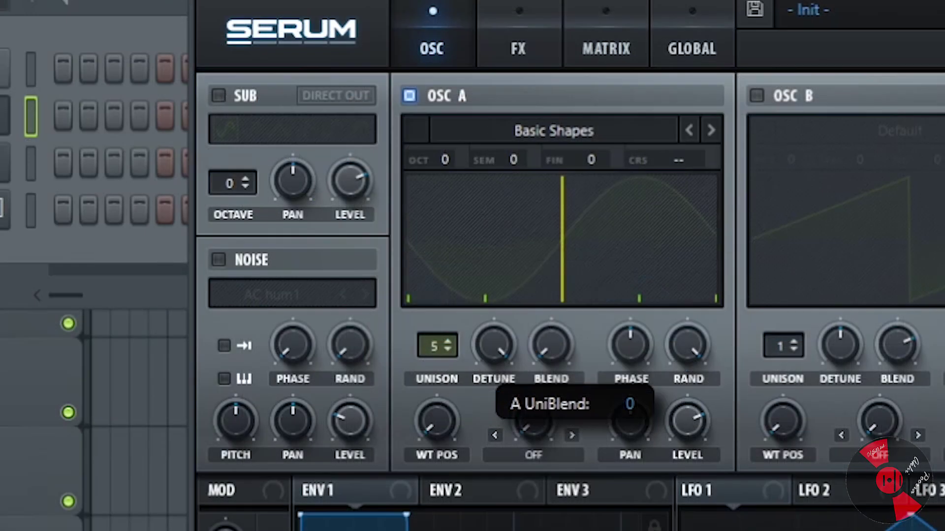
{"action": "mouse_move", "coordinate": [551, 345]}
{"action": "left_mouse_down"}
{"action": "mouse_move", "coordinate": [552, 334]}
{"action": "mouse_move", "coordinate": [551, 344]}
{"action": "left_mouse_up"}
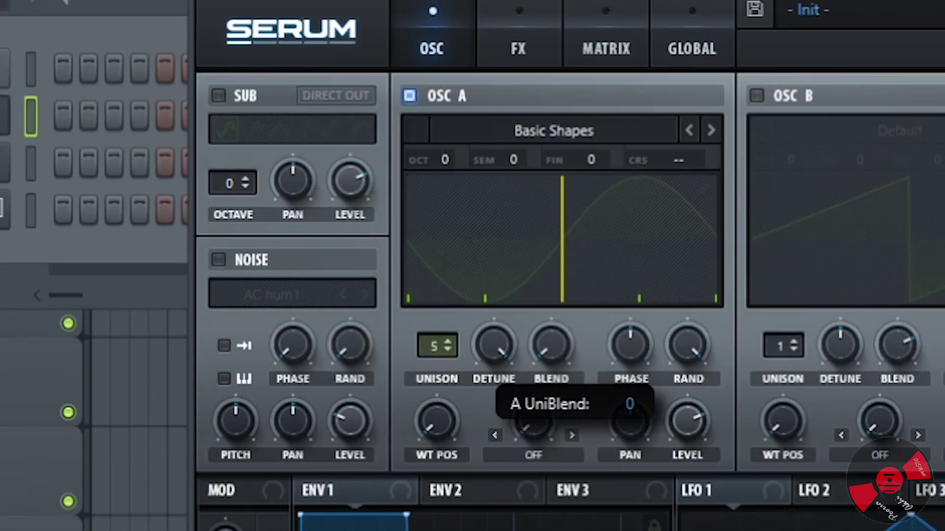
{"action": "left_click_drag", "start_coordinate": [551, 345], "coordinate": [551, 340]}
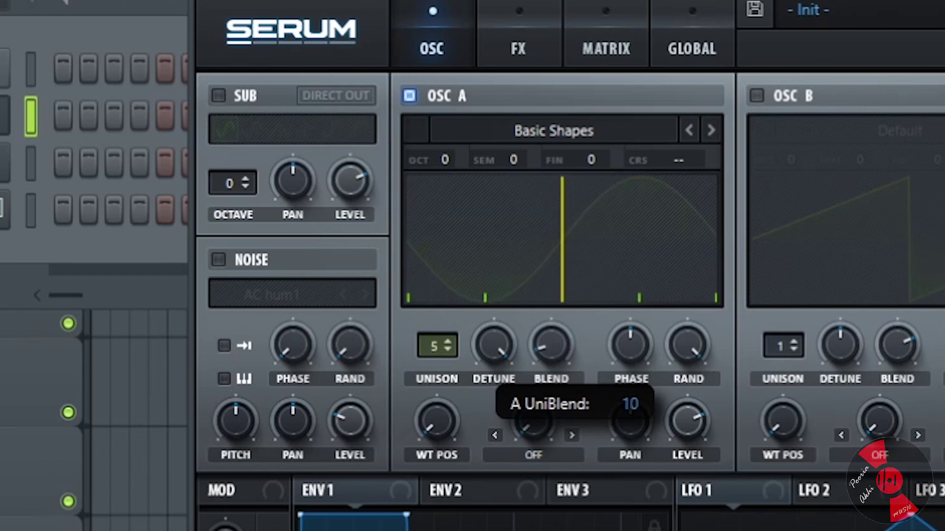
{"action": "left_click_drag", "start_coordinate": [552, 340], "coordinate": [552, 295]}
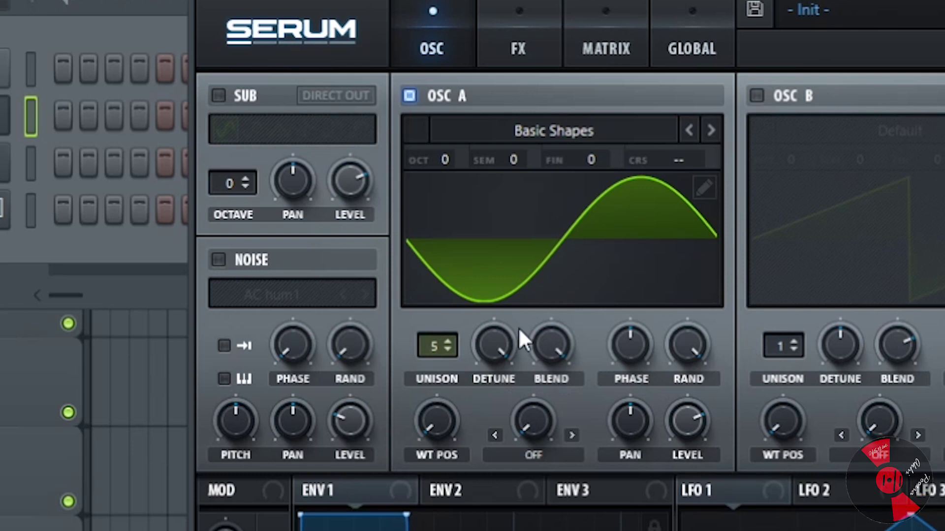
{"action": "left_click_drag", "start_coordinate": [540, 351], "coordinate": [490, 217]}
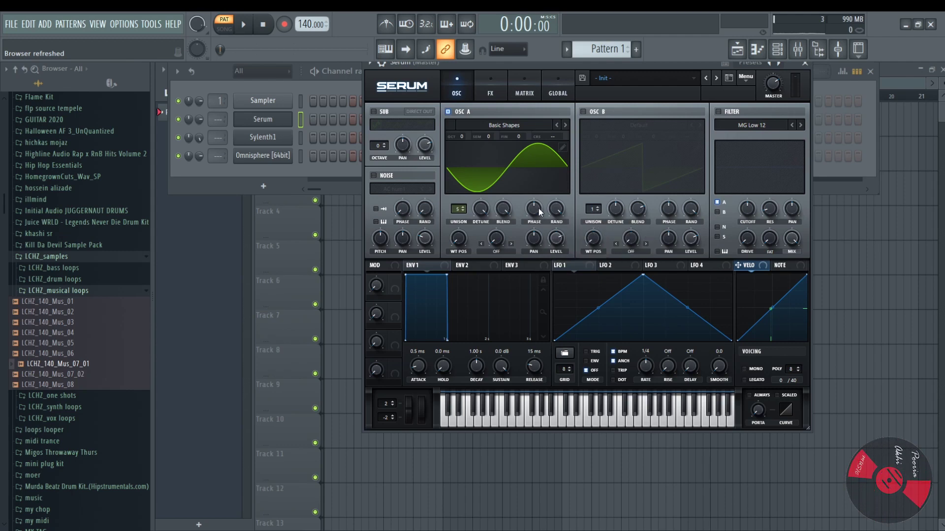
- Try oscillator A's phase at its minimum, return it to centre, and set the random phase to 50%
{"action": "mouse_move", "coordinate": [539, 208]}
{"action": "left_mouse_down"}
{"action": "mouse_move", "coordinate": [524, 188]}
{"action": "mouse_move", "coordinate": [536, 226]}
{"action": "left_mouse_up"}
{"action": "left_click_drag", "start_coordinate": [452, 161], "coordinate": [458, 171]}
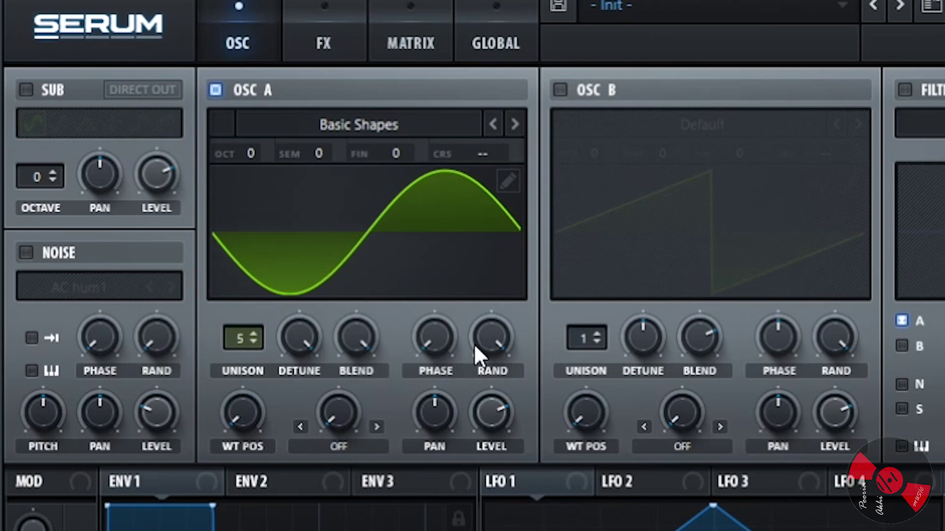
{"action": "mouse_move", "coordinate": [445, 344]}
{"action": "left_mouse_down"}
{"action": "mouse_move", "coordinate": [456, 255]}
{"action": "mouse_move", "coordinate": [448, 288]}
{"action": "mouse_move", "coordinate": [451, 271]}
{"action": "mouse_move", "coordinate": [488, 173]}
{"action": "mouse_move", "coordinate": [491, 99]}
{"action": "mouse_move", "coordinate": [431, 495]}
{"action": "left_mouse_up"}
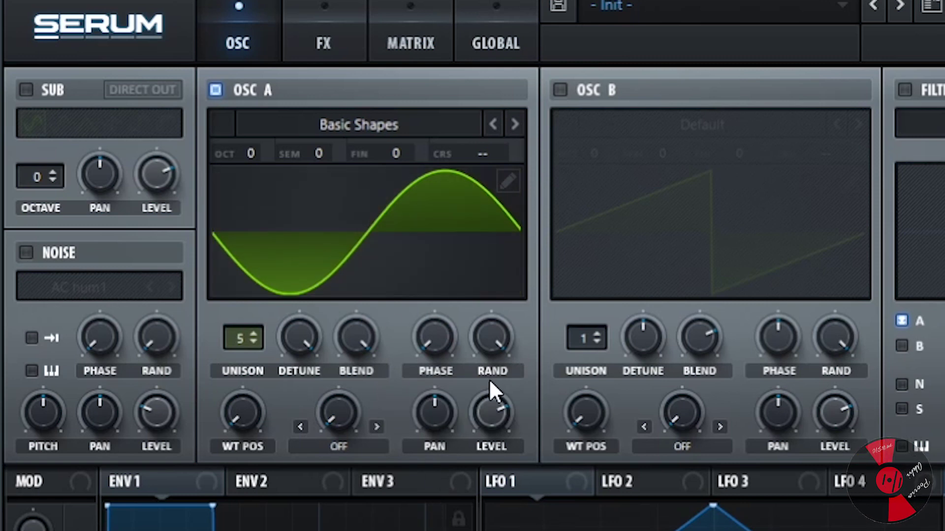
{"action": "mouse_move", "coordinate": [490, 383]}
{"action": "left_mouse_down"}
{"action": "mouse_move", "coordinate": [489, 396]}
{"action": "mouse_move", "coordinate": [489, 230]}
{"action": "mouse_move", "coordinate": [491, 481]}
{"action": "mouse_move", "coordinate": [456, 223]}
{"action": "left_mouse_up"}
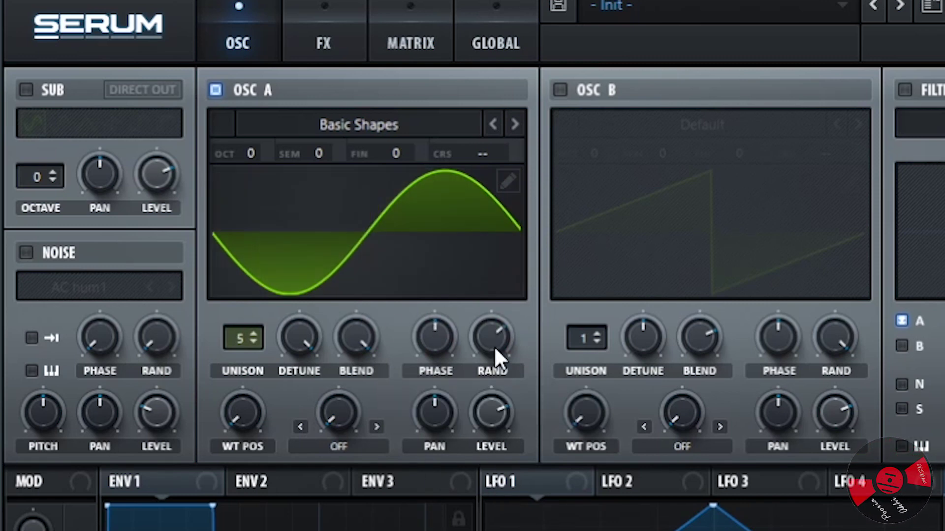
{"action": "left_click_drag", "start_coordinate": [494, 348], "coordinate": [493, 416]}
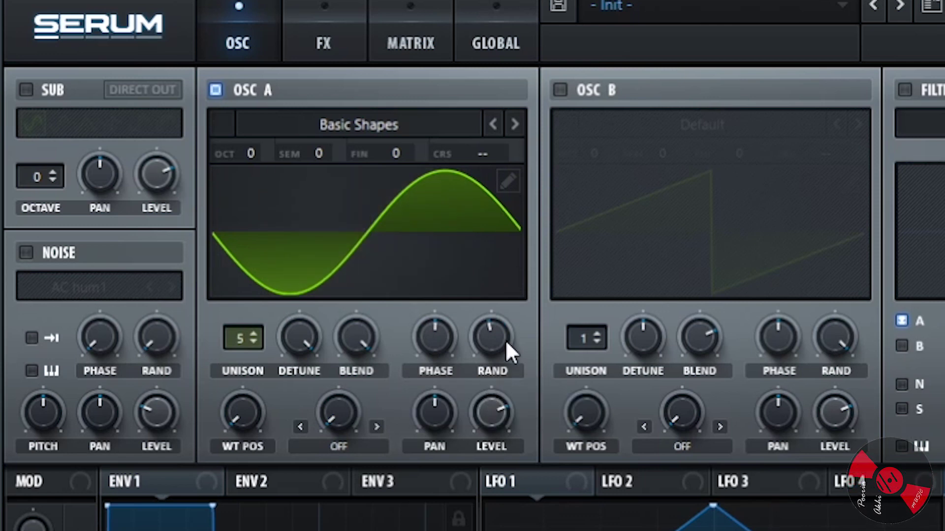
{"action": "mouse_move", "coordinate": [477, 310]}
{"action": "left_mouse_down"}
{"action": "mouse_move", "coordinate": [481, 359]}
{"action": "mouse_move", "coordinate": [491, 285]}
{"action": "mouse_move", "coordinate": [483, 296]}
{"action": "mouse_move", "coordinate": [462, 270]}
{"action": "mouse_move", "coordinate": [341, 193]}
{"action": "mouse_move", "coordinate": [347, 266]}
{"action": "mouse_move", "coordinate": [434, 225]}
{"action": "mouse_move", "coordinate": [393, 224]}
{"action": "mouse_move", "coordinate": [324, 293]}
{"action": "mouse_move", "coordinate": [364, 201]}
{"action": "mouse_move", "coordinate": [424, 297]}
{"action": "mouse_move", "coordinate": [433, 263]}
{"action": "mouse_move", "coordinate": [437, 271]}
{"action": "left_mouse_up"}
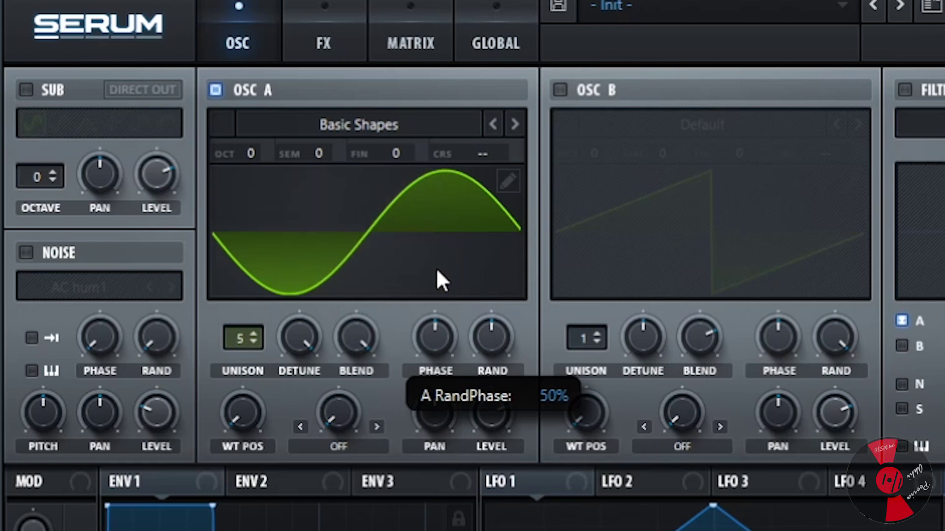
{"action": "mouse_move", "coordinate": [437, 271]}
{"action": "left_mouse_down"}
{"action": "mouse_move", "coordinate": [443, 264]}
{"action": "mouse_move", "coordinate": [439, 280]}
{"action": "left_mouse_up"}
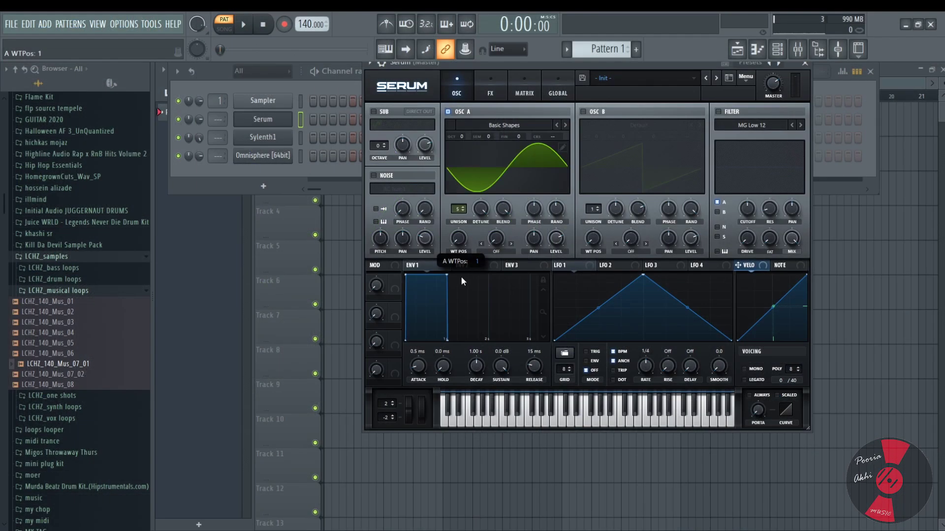
- Show oscillator A's Basic Shapes wavetable in the 3D view and demonstrate the wavetable position control at 1
{"action": "left_click", "coordinate": [522, 159]}
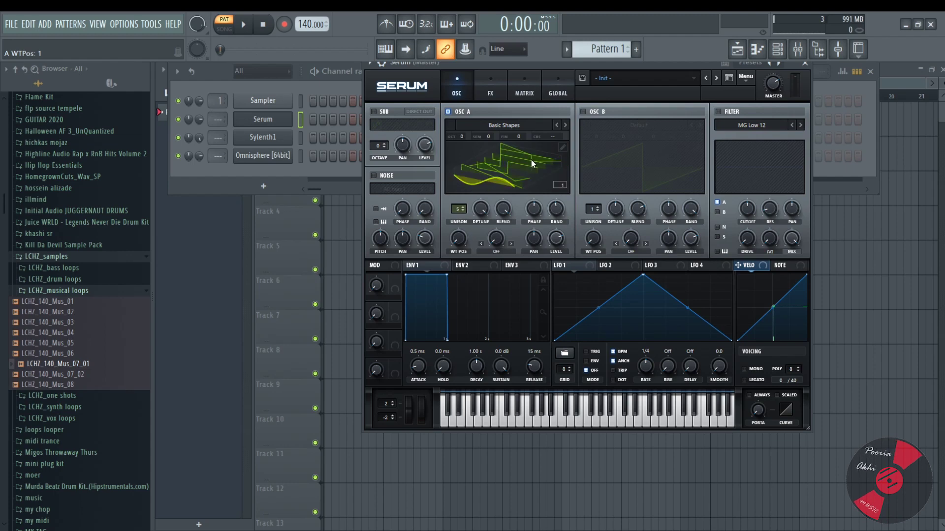
{"action": "left_click", "coordinate": [537, 174]}
{"action": "left_click", "coordinate": [537, 175]}
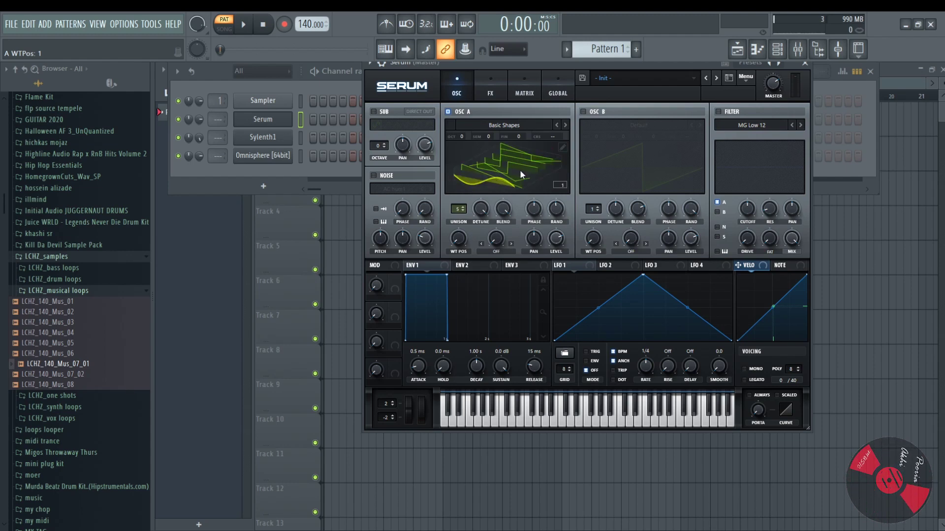
{"action": "mouse_move", "coordinate": [465, 241]}
{"action": "left_mouse_down"}
{"action": "mouse_move", "coordinate": [486, 191]}
{"action": "mouse_move", "coordinate": [516, 173]}
{"action": "mouse_move", "coordinate": [474, 265]}
{"action": "mouse_move", "coordinate": [506, 169]}
{"action": "mouse_move", "coordinate": [460, 280]}
{"action": "mouse_move", "coordinate": [473, 241]}
{"action": "left_mouse_up"}
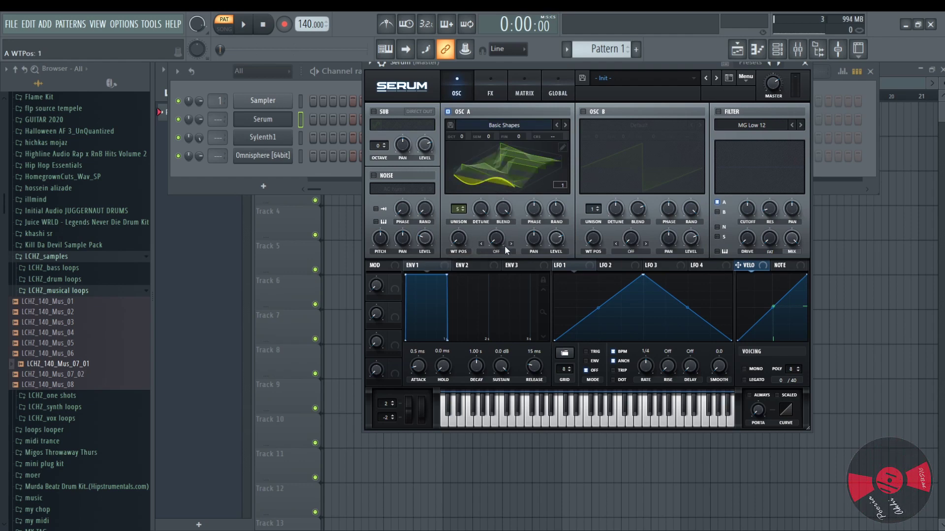
- Look through oscillator A's warp modes with warp left off, and return the waveform display to 2D
{"action": "left_click", "coordinate": [494, 251]}
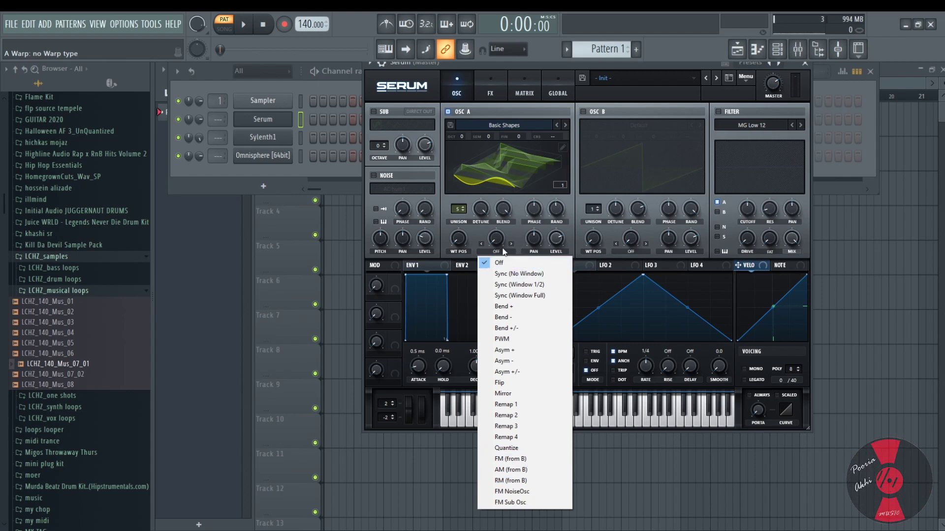
{"action": "left_click", "coordinate": [514, 230]}
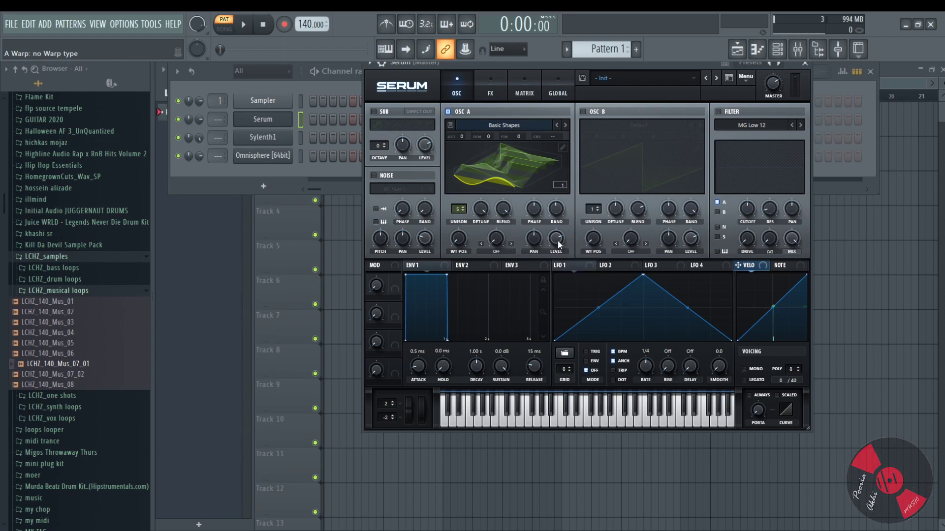
{"action": "left_click", "coordinate": [499, 154]}
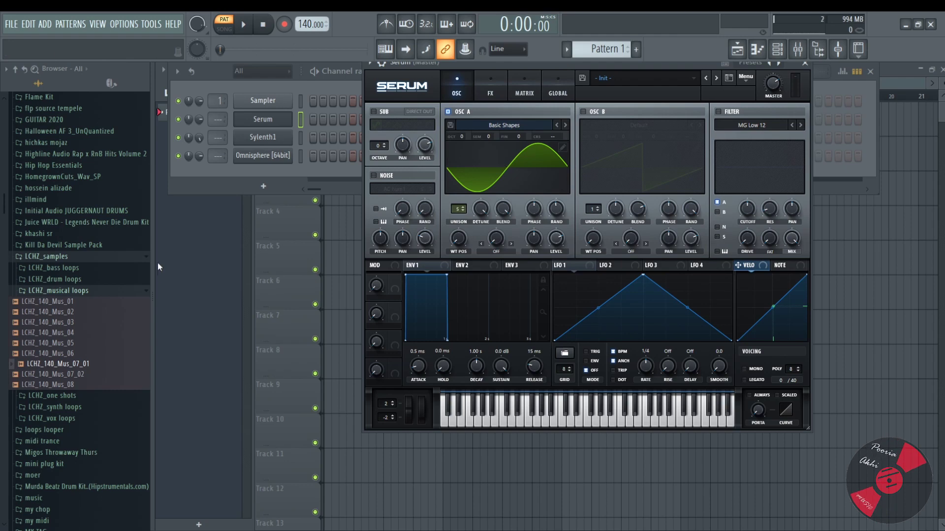
- Load the LCHZ_Kick_02 sample from the LCHZ_kicks folder under LCHZ_one shots into oscillator A as its wavetable
{"action": "left_click", "coordinate": [84, 292]}
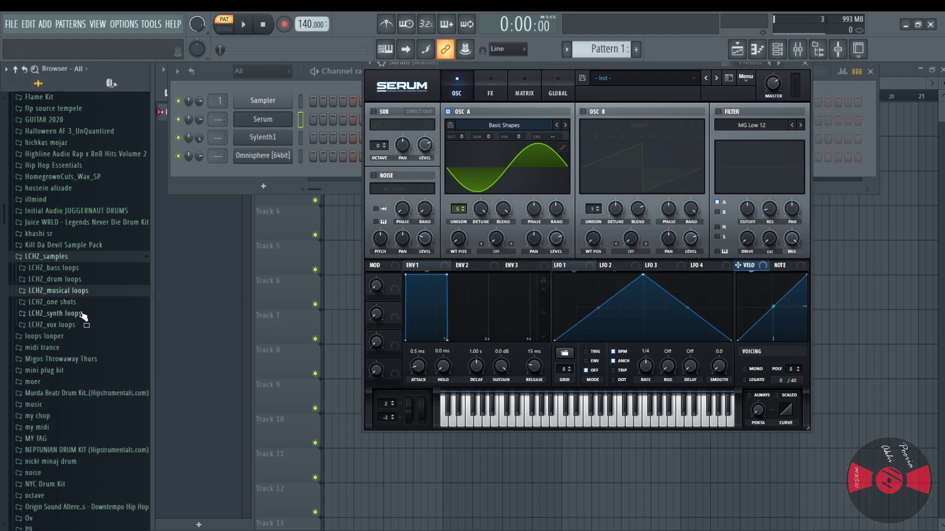
{"action": "left_click", "coordinate": [69, 302]}
{"action": "left_click", "coordinate": [73, 329]}
{"action": "left_click", "coordinate": [75, 335]}
{"action": "left_click", "coordinate": [73, 329]}
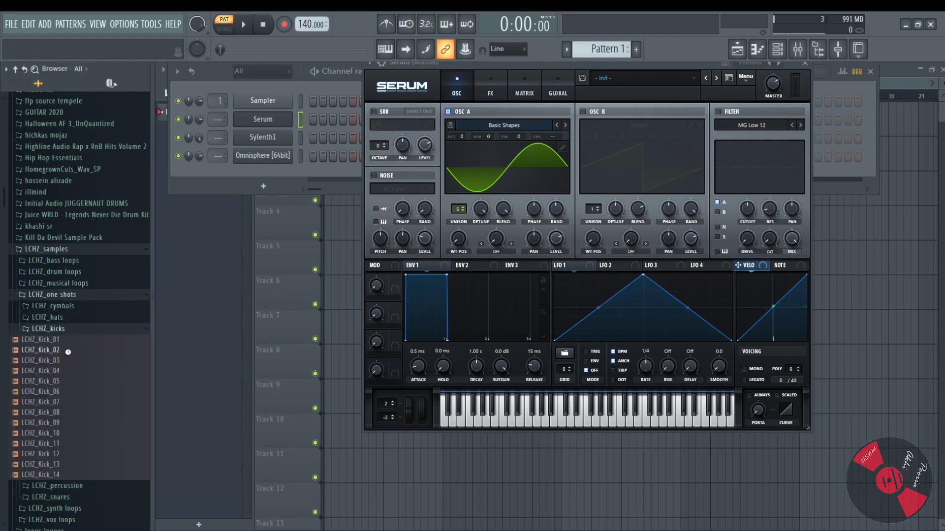
{"action": "left_click", "coordinate": [69, 350]}
{"action": "left_click_drag", "start_coordinate": [69, 351], "coordinate": [550, 162]}
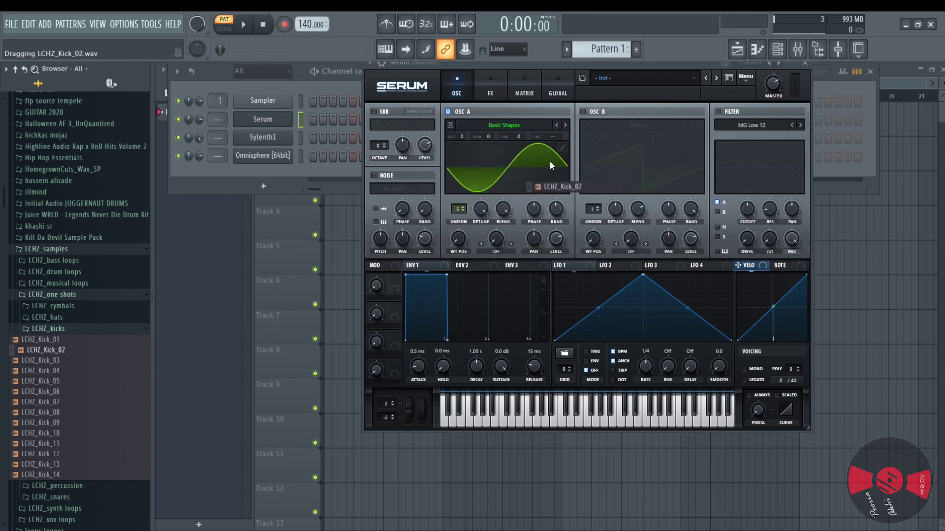
{"action": "key", "text": "z"}
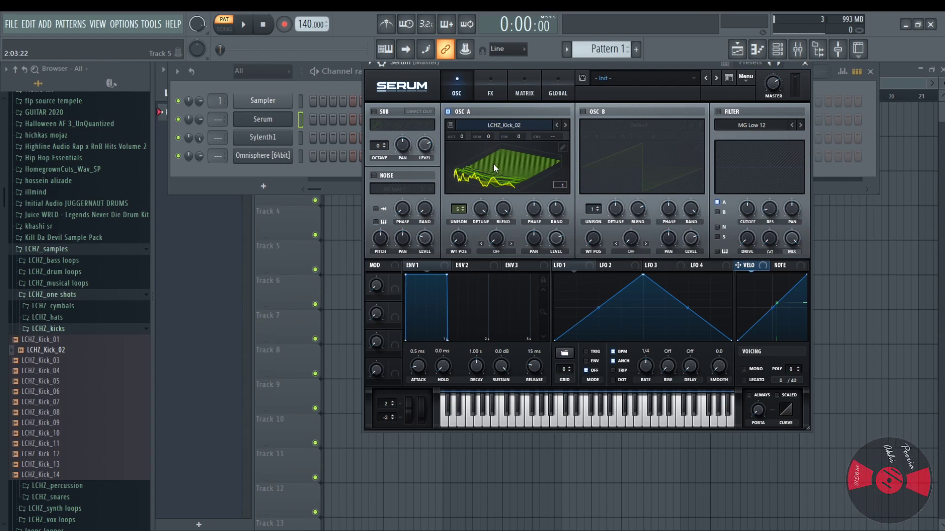
- Compare the kick wavetable in the 2D and 3D views and open it in oscillator A's wavetable editor
{"action": "left_click", "coordinate": [508, 180]}
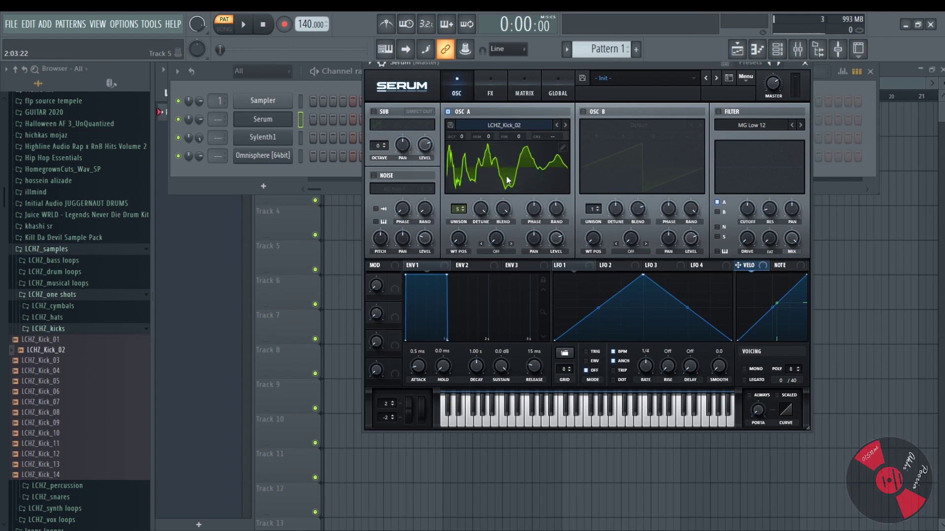
{"action": "left_click", "coordinate": [524, 173]}
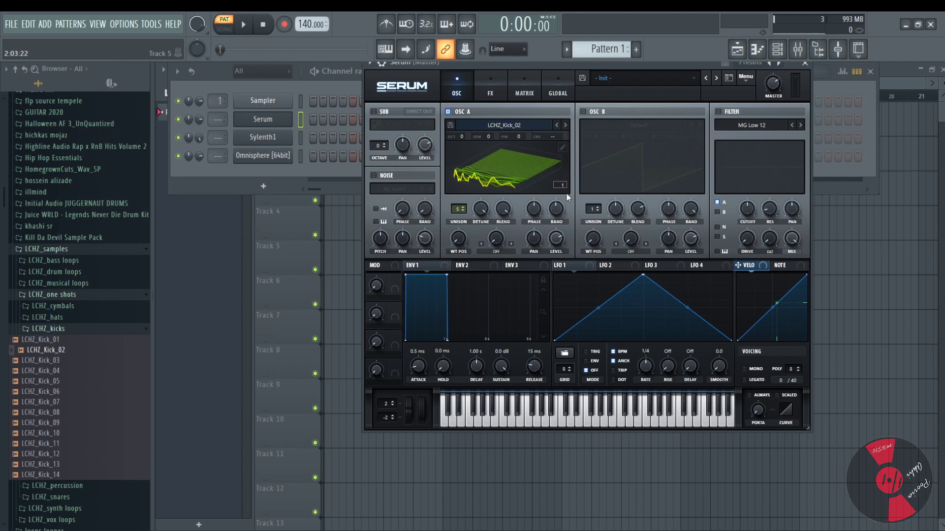
{"action": "left_click", "coordinate": [563, 147]}
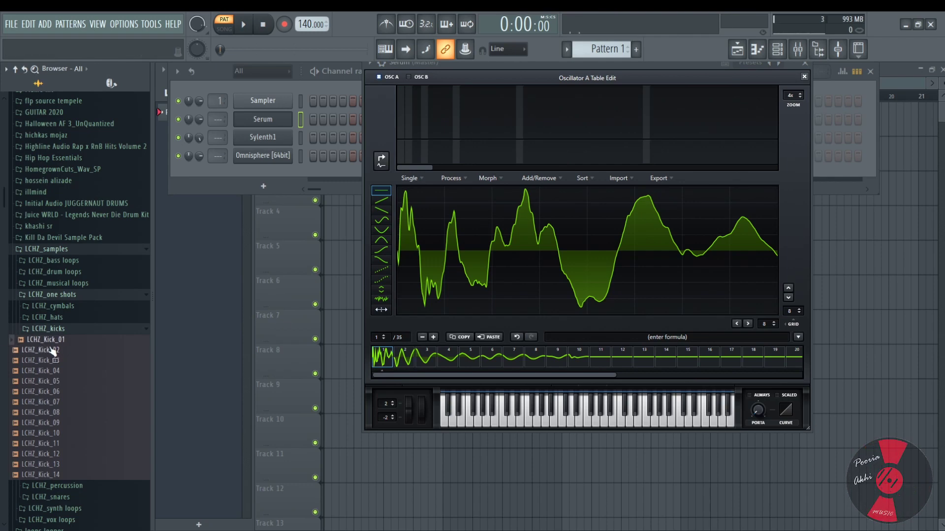
- Place LCHZ_Kick_02 in the playlist on Track 11 near bar 3 and open its sample settings
{"action": "left_click_drag", "start_coordinate": [44, 350], "coordinate": [392, 458]}
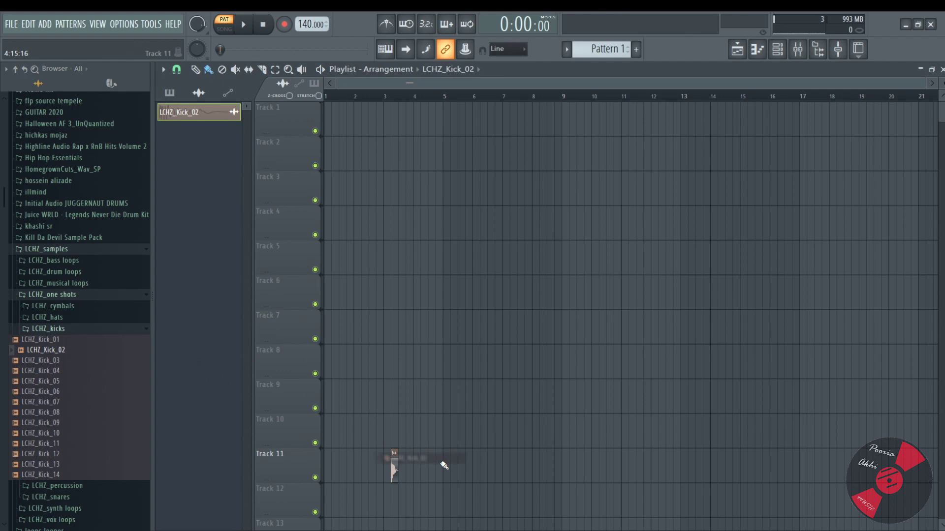
{"action": "double_click", "coordinate": [391, 465]}
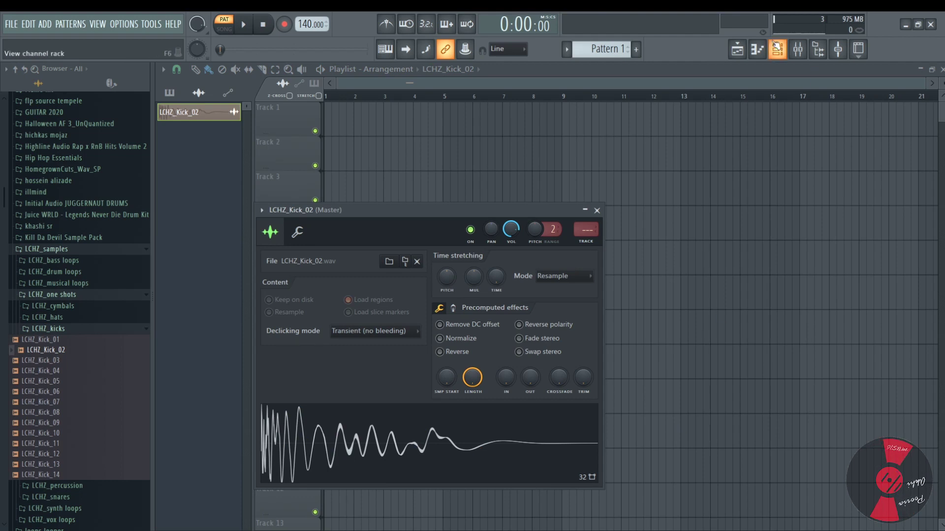
- Return to Serum's oscillator A wavetable editor and step through the kick wavetable's frames from 3 to 5
{"action": "left_click", "coordinate": [778, 50]}
{"action": "left_click", "coordinate": [262, 73]}
{"action": "left_click", "coordinate": [249, 81]}
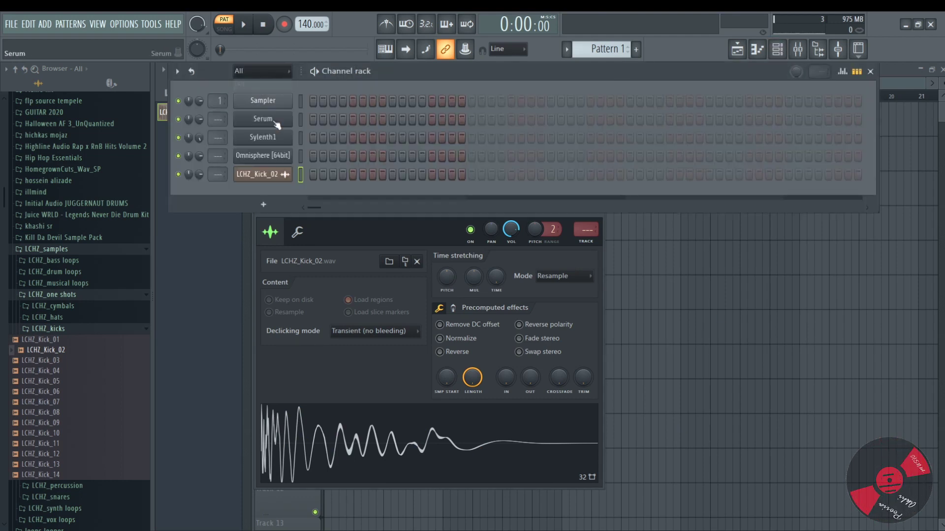
{"action": "left_click", "coordinate": [263, 120]}
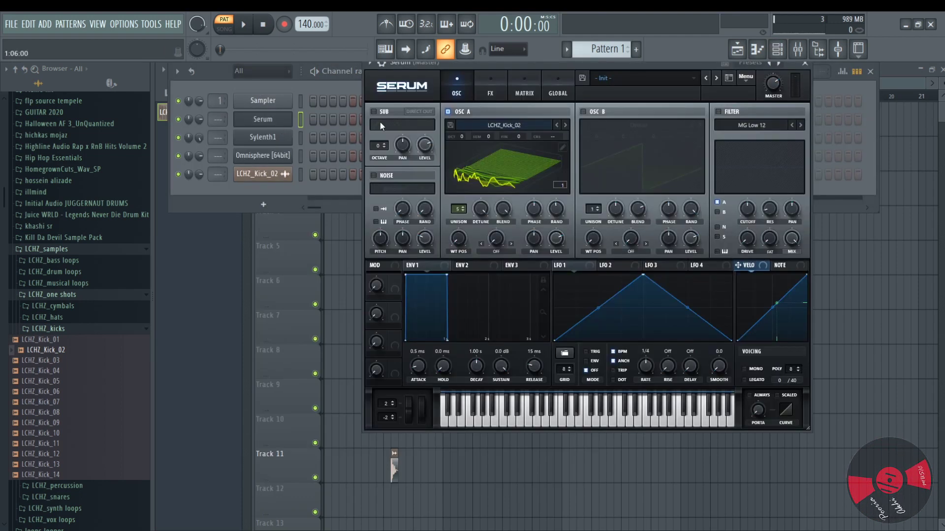
{"action": "left_click", "coordinate": [563, 149]}
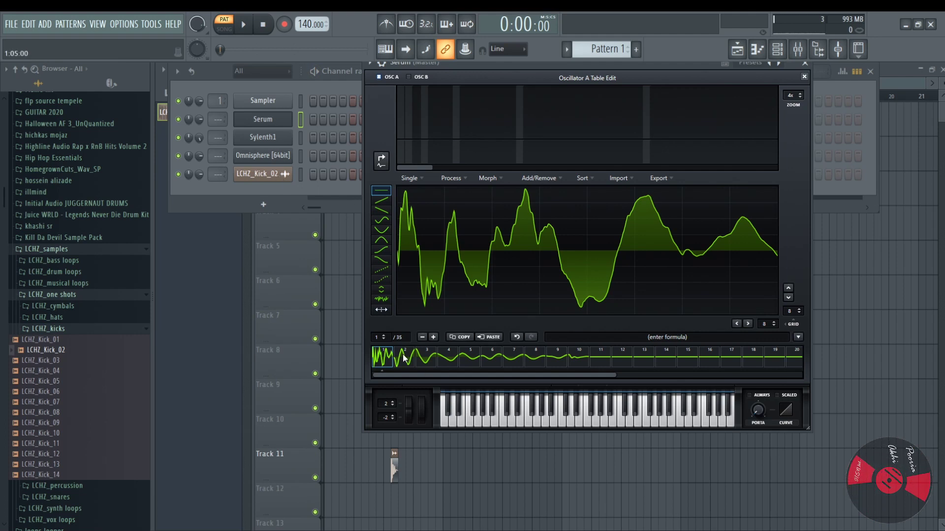
{"action": "left_click", "coordinate": [427, 358]}
{"action": "left_click", "coordinate": [458, 356]}
{"action": "left_click", "coordinate": [468, 356]}
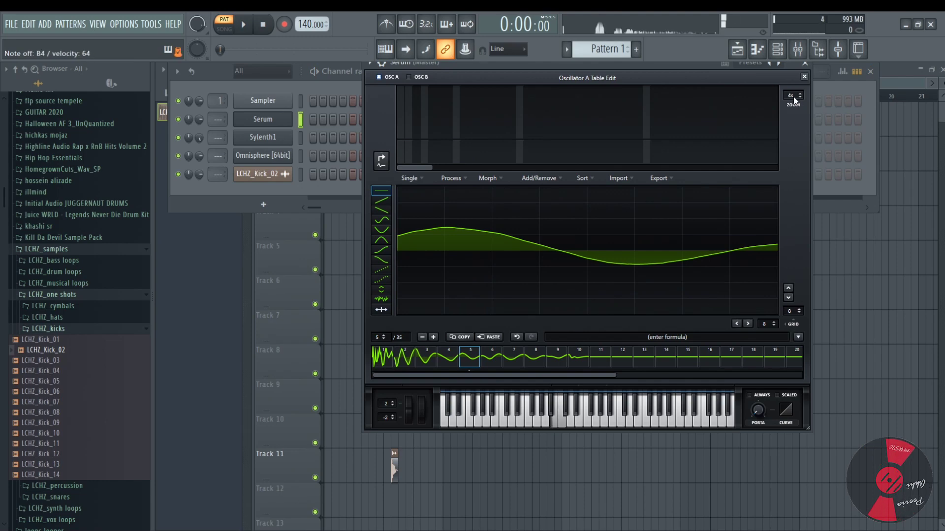
- Close oscillator A's wavetable editor, import LCHZ_Kick_02 into the oscillator again, and revert to the Basic Shapes wavetable
{"action": "left_click", "coordinate": [804, 77]}
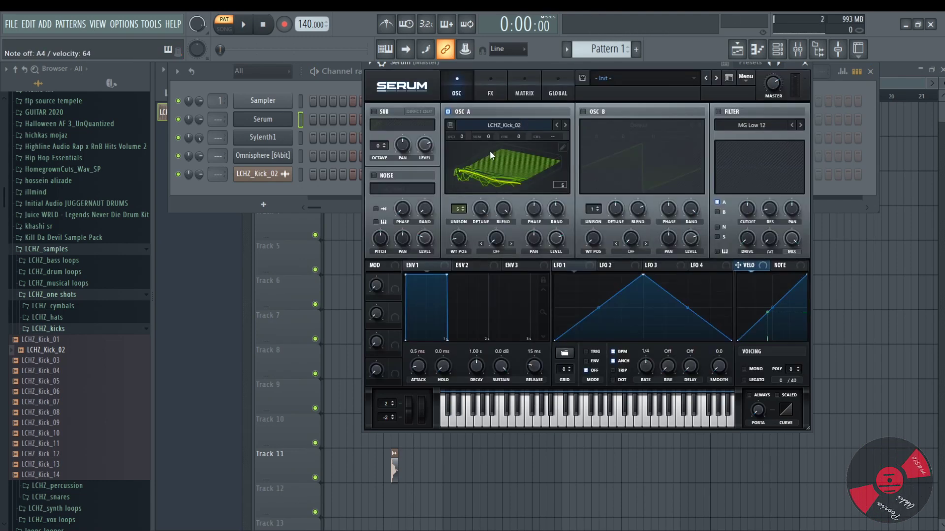
{"action": "left_click", "coordinate": [489, 150]}
{"action": "left_click_drag", "start_coordinate": [49, 350], "coordinate": [462, 186]}
{"action": "left_click", "coordinate": [505, 161]}
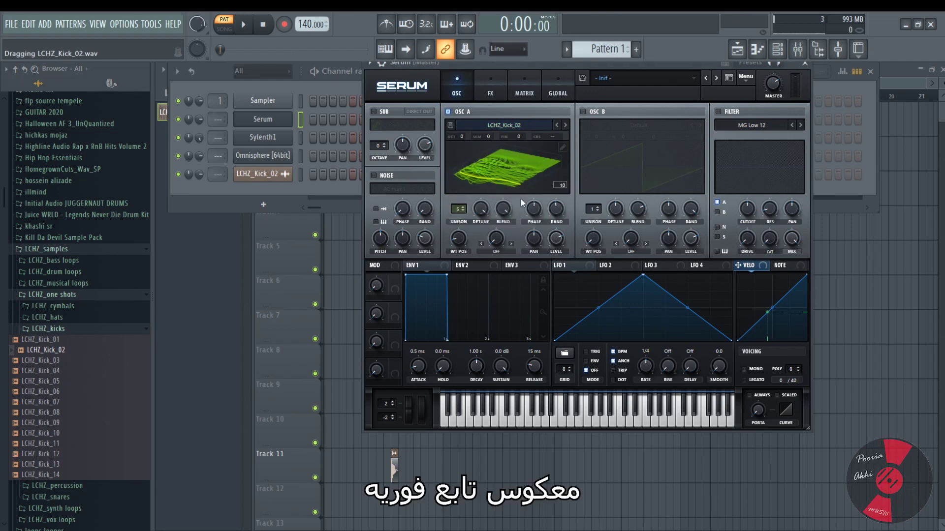
{"action": "key", "text": "ctrl+z"}
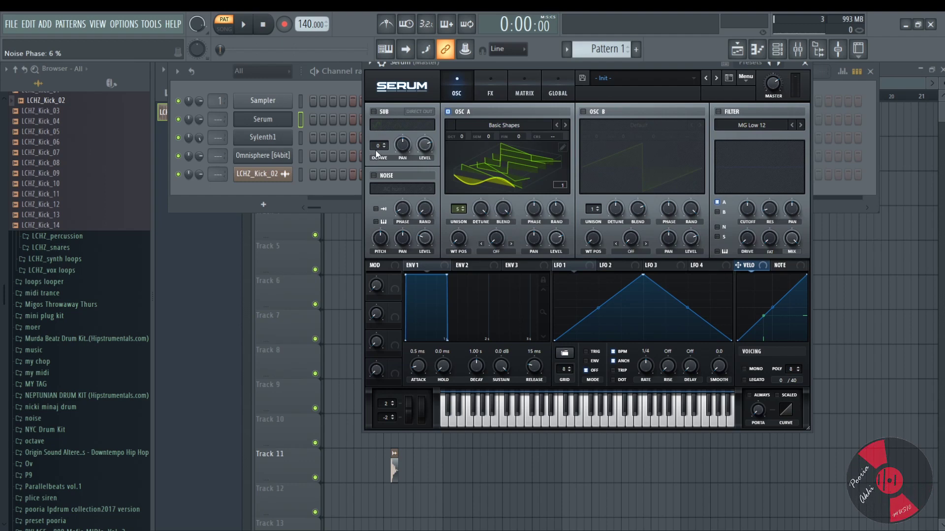
- Try the sub oscillator by enabling it, shifting its octave down to -4 and back to 0, and disabling it
{"action": "left_click", "coordinate": [373, 113]}
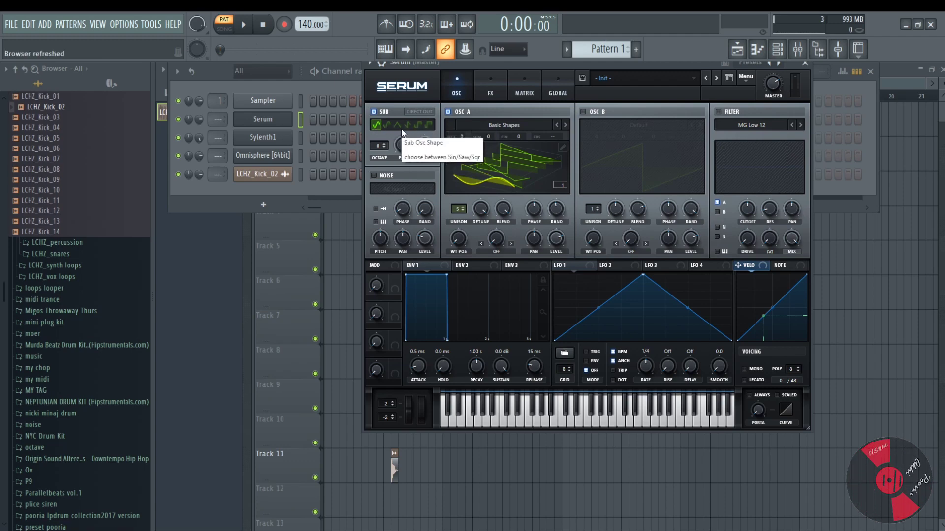
{"action": "left_click", "coordinate": [384, 145]}
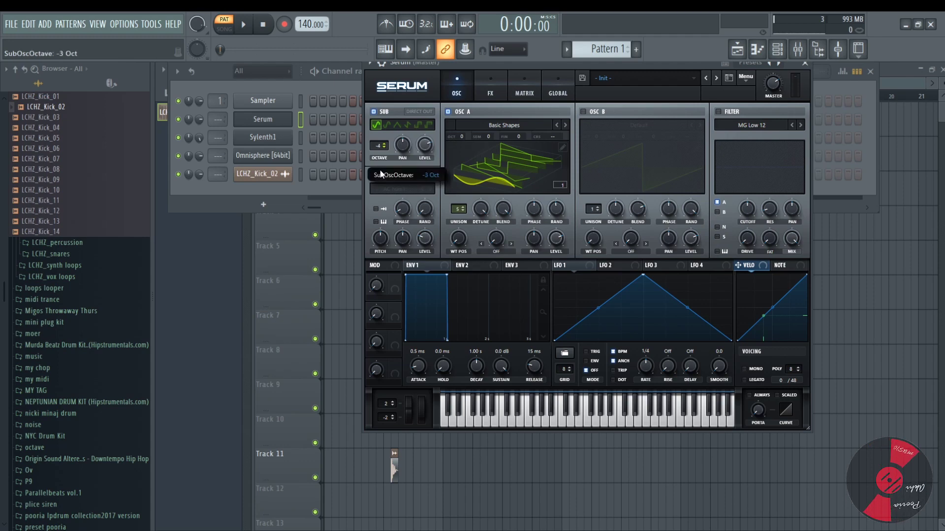
{"action": "left_click", "coordinate": [384, 145]}
{"action": "left_click", "coordinate": [385, 144]}
{"action": "left_click", "coordinate": [384, 147]}
{"action": "left_click", "coordinate": [384, 147]}
{"action": "left_click", "coordinate": [385, 147]}
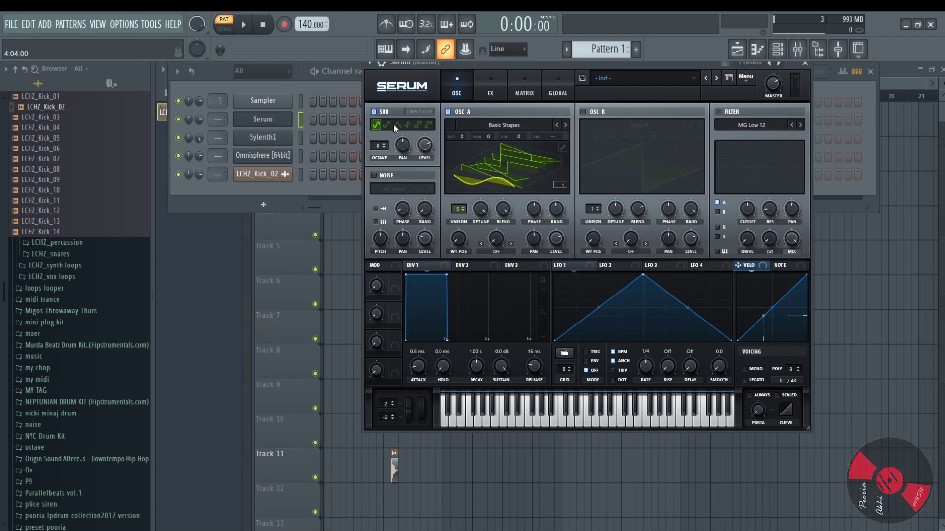
{"action": "left_click", "coordinate": [373, 112]}
- Enable the noise oscillator and load the XF_KikAtk_01 sample from the Attacks_Kick category
{"action": "left_click", "coordinate": [374, 176]}
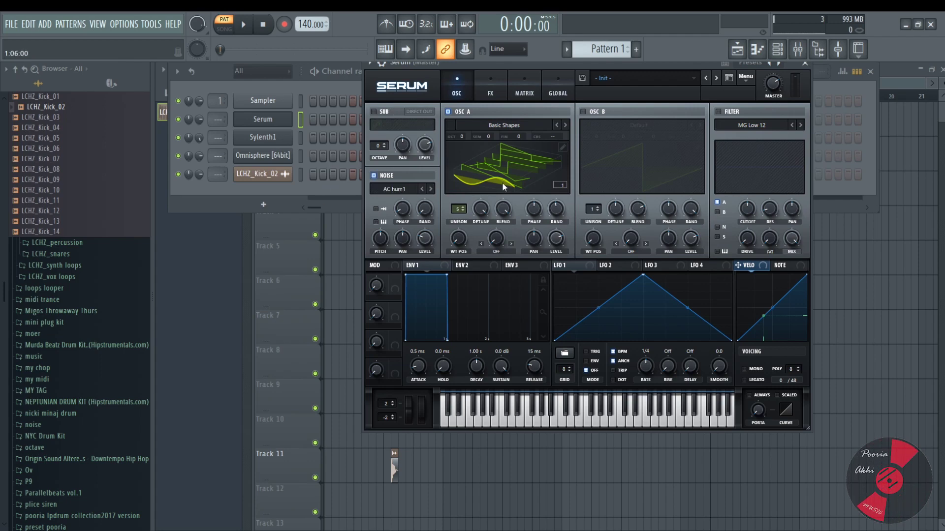
{"action": "mouse_move", "coordinate": [430, 208]}
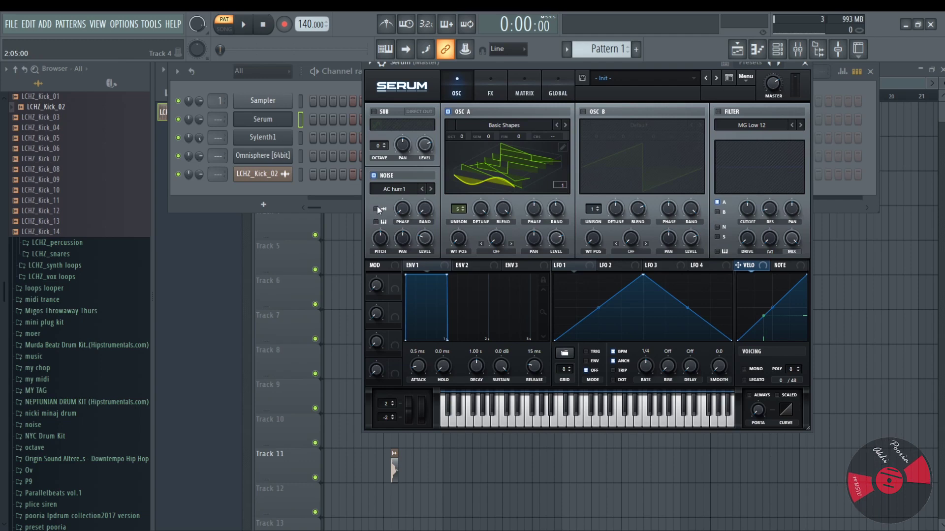
{"action": "left_click", "coordinate": [396, 189]}
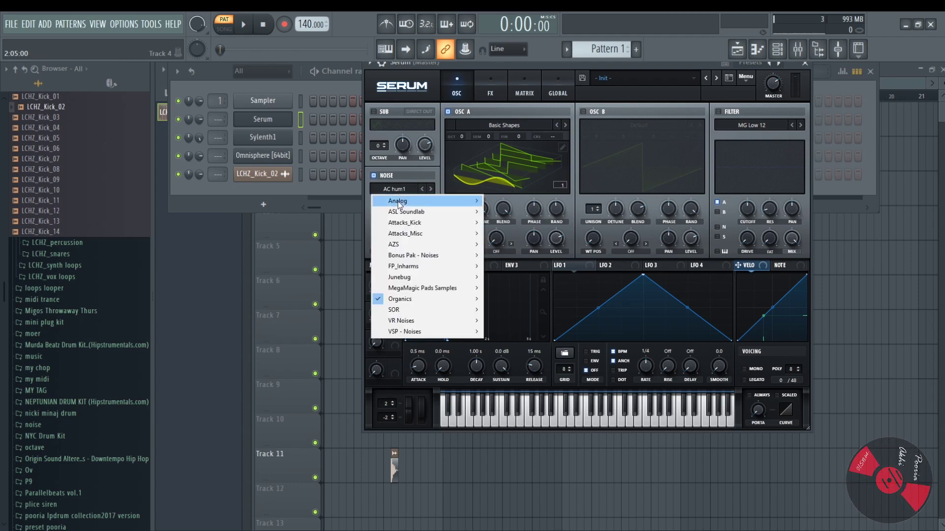
{"action": "left_click", "coordinate": [407, 185]}
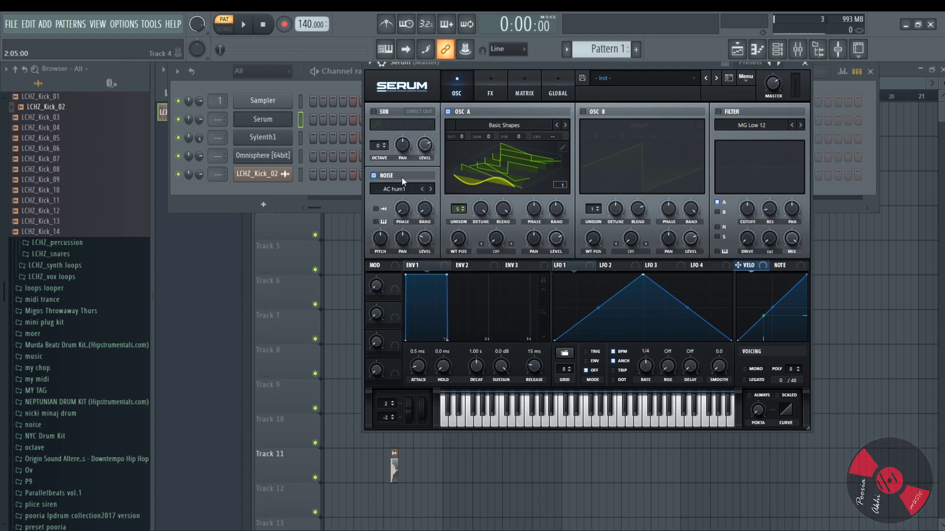
{"action": "left_click", "coordinate": [403, 188]}
{"action": "left_click", "coordinate": [415, 169]}
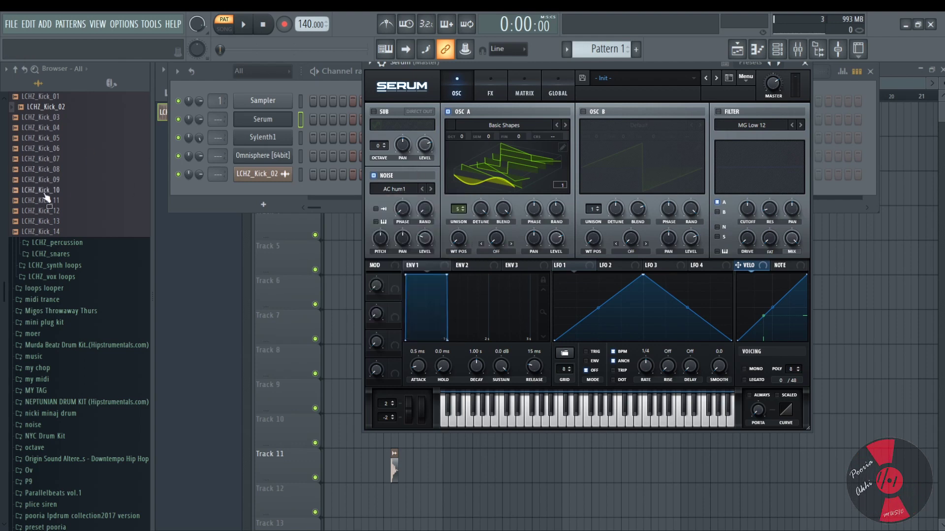
{"action": "left_click", "coordinate": [397, 191]}
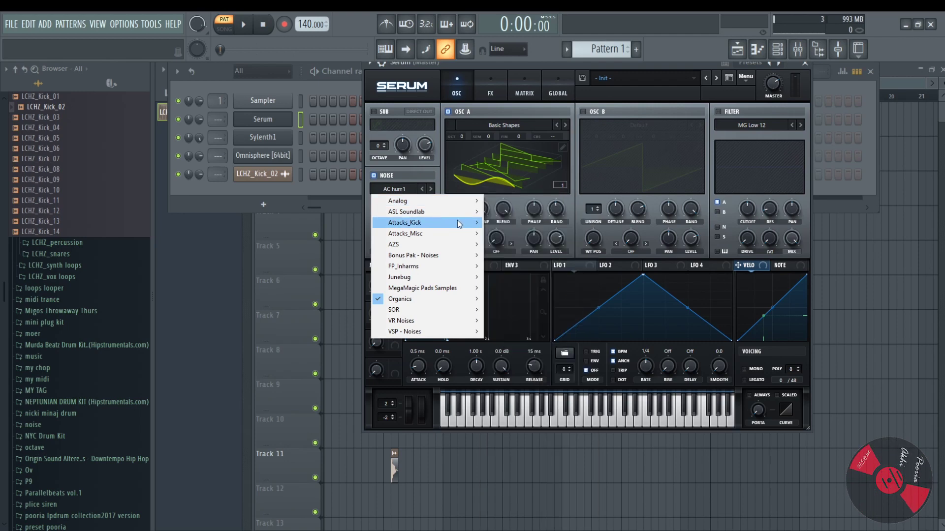
{"action": "mouse_move", "coordinate": [465, 224]}
{"action": "left_click", "coordinate": [531, 223]}
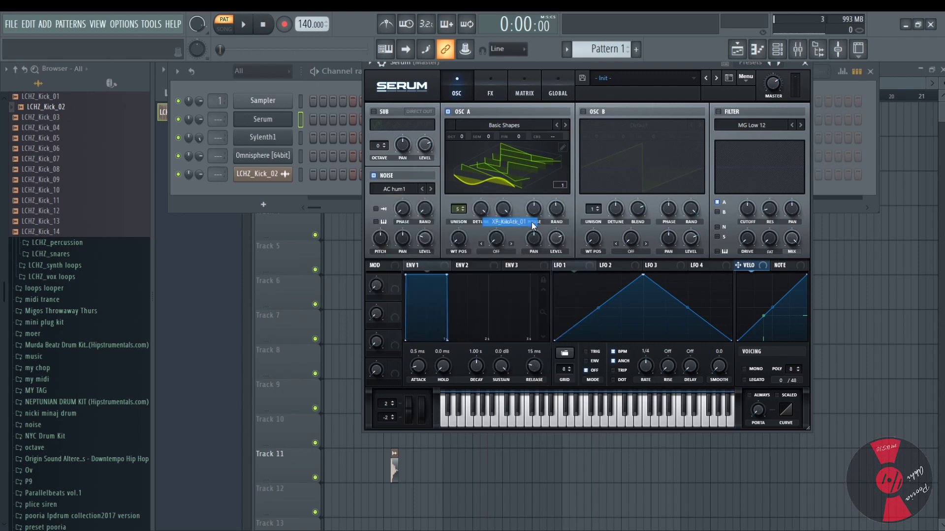
- Switch off oscillator A and set the noise oscillator to one-shot playback with a higher level
{"action": "left_click", "coordinate": [467, 114]}
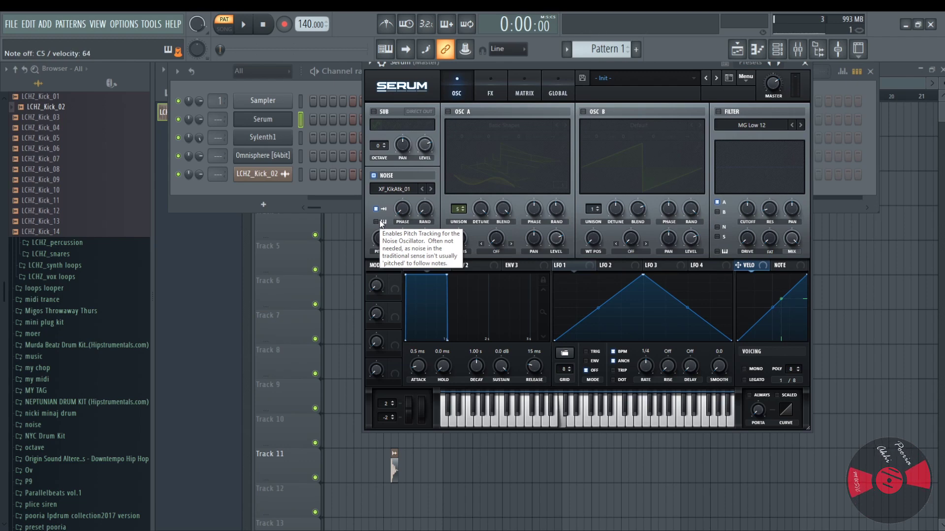
{"action": "left_click_drag", "start_coordinate": [425, 239], "coordinate": [433, 213]}
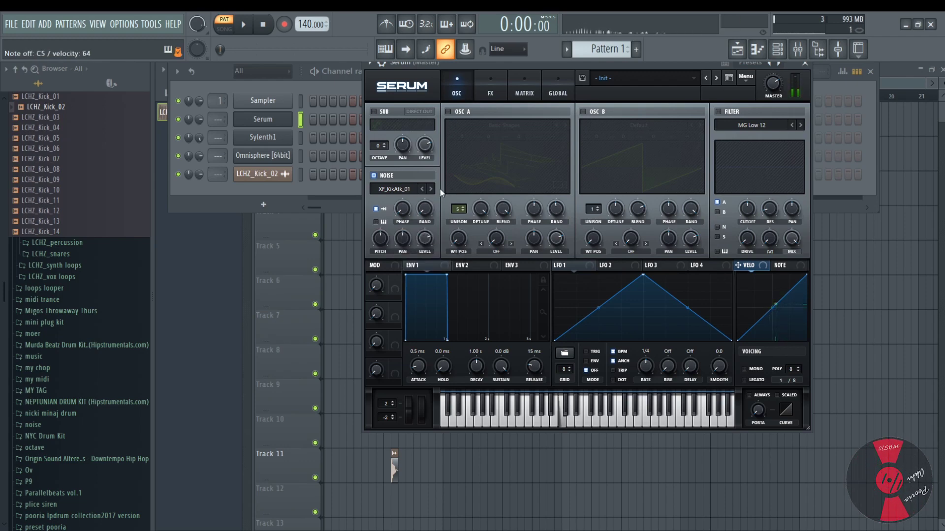
{"action": "left_click", "coordinate": [377, 209]}
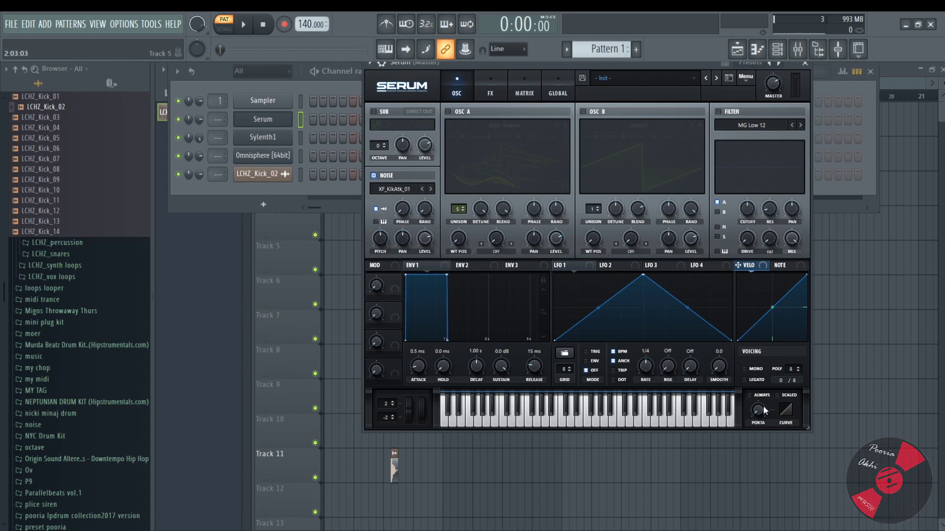
- Enable pitch tracking on the noise oscillator, sweeping across the keyboard range without it and with it
{"action": "left_click_drag", "start_coordinate": [733, 419], "coordinate": [778, 421]}
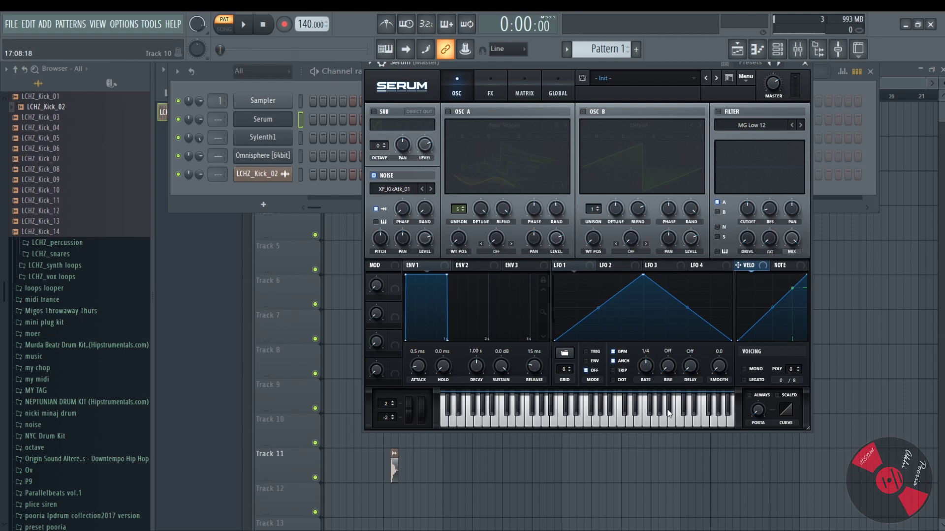
{"action": "left_click_drag", "start_coordinate": [717, 416], "coordinate": [464, 404]}
{"action": "left_click", "coordinate": [376, 222]}
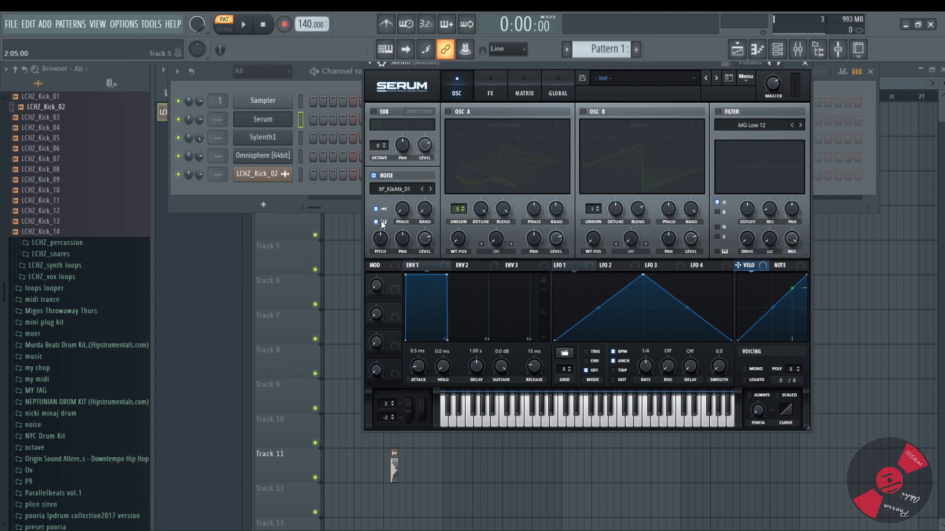
{"action": "left_click_drag", "start_coordinate": [721, 426], "coordinate": [409, 429]}
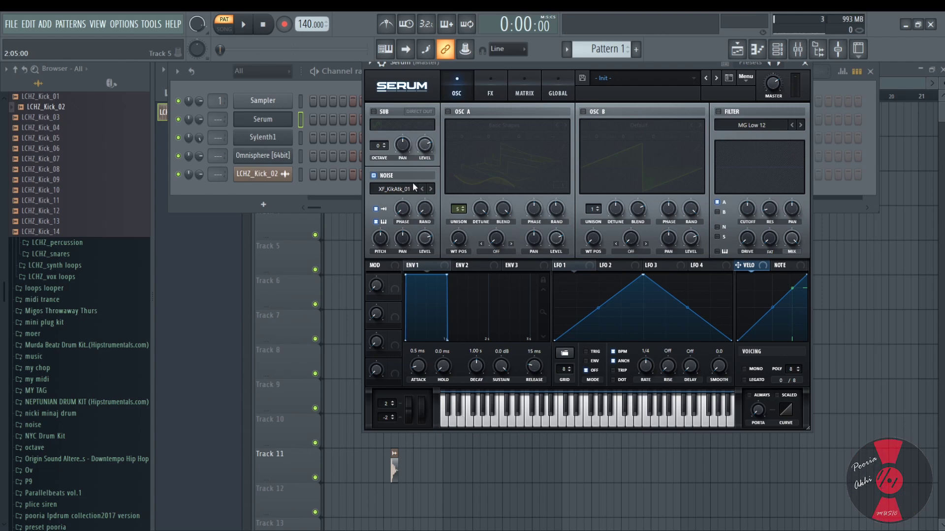